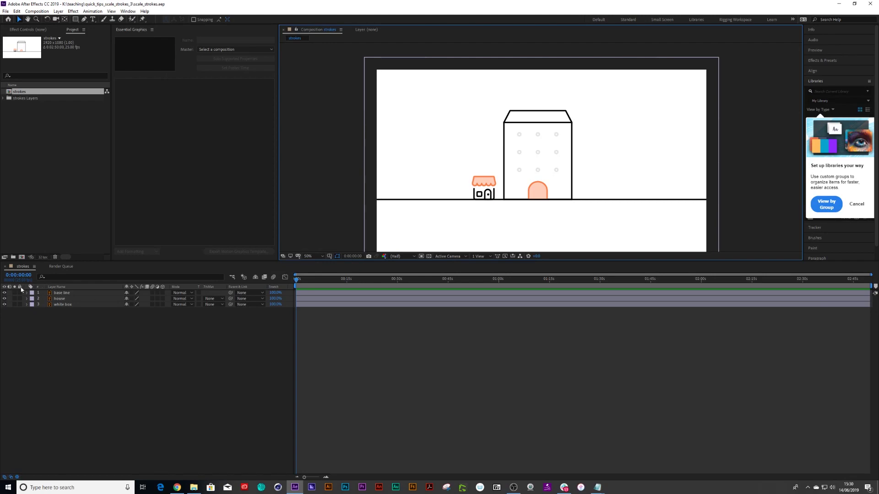
Convert the base line, house and white box vector layers into shape layers.
left_click(51, 292)
key("ctrl+a")
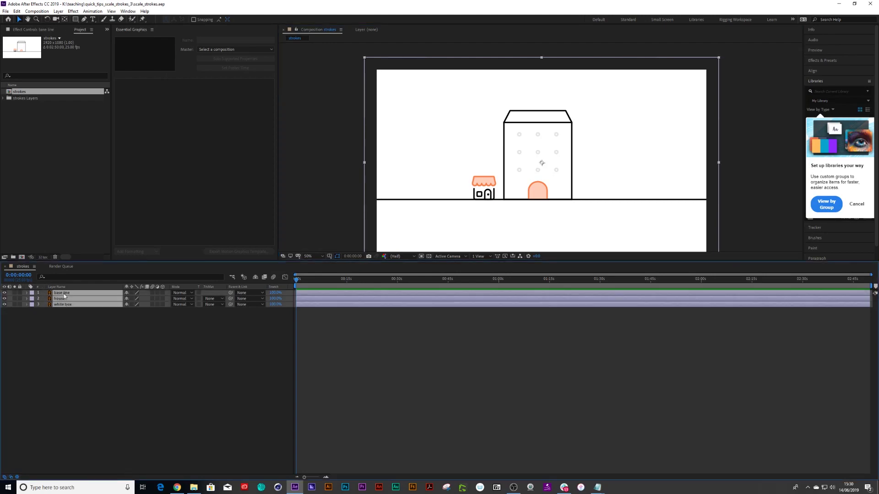
right_click(64, 295)
mouse_move(117, 248)
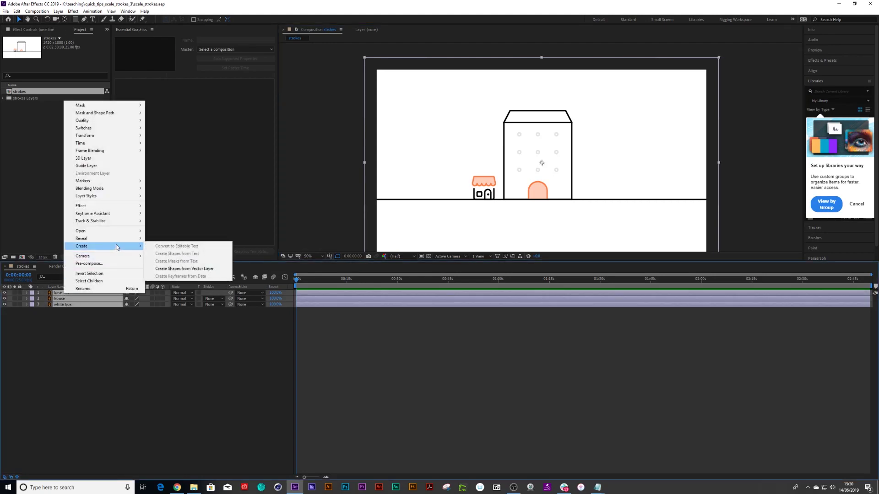
left_click(168, 269)
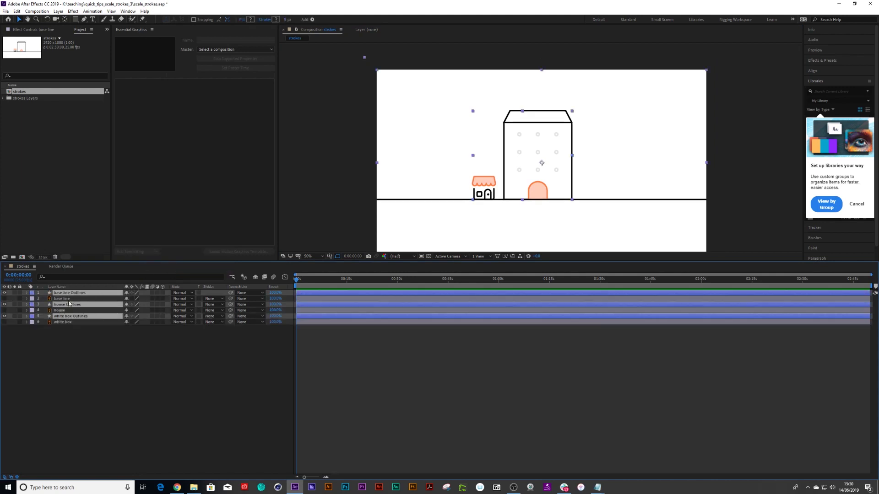
Move the three Outlines shape layers above the original vector layers and delete the originals.
left_click_drag(68, 304, 68, 296)
left_click(62, 311)
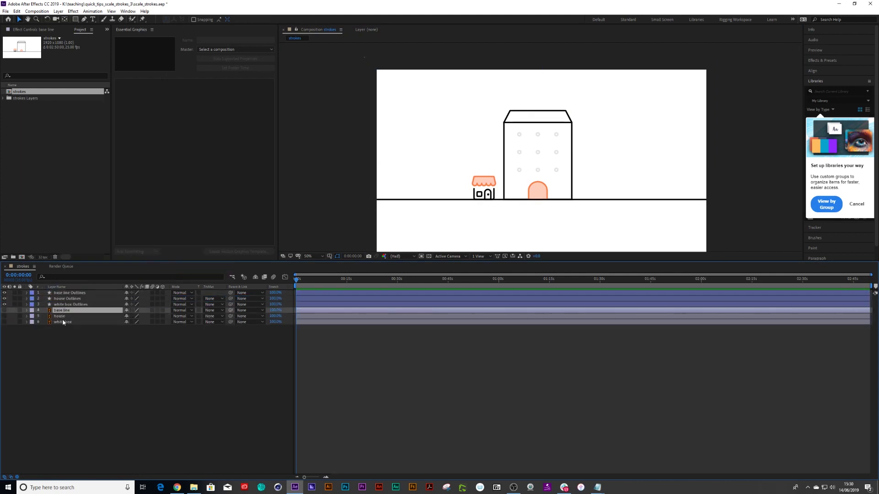
left_click(62, 320, "shift")
key("Delete")
Lock the base line Outlines and white box Outlines layers and set the house Outlines layer's label colour to yellow.
left_click_drag(20, 293, 19, 304)
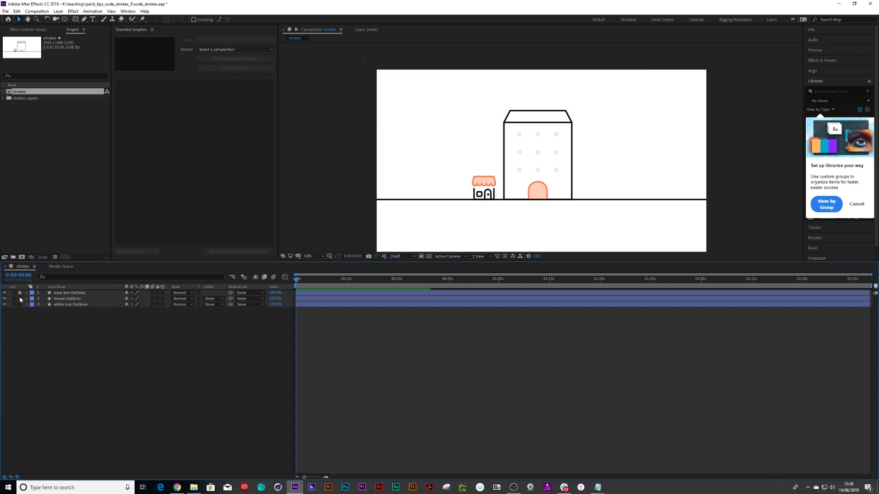
left_click(14, 299)
left_click(14, 299)
left_click(19, 298)
left_click(31, 298)
left_click(53, 337)
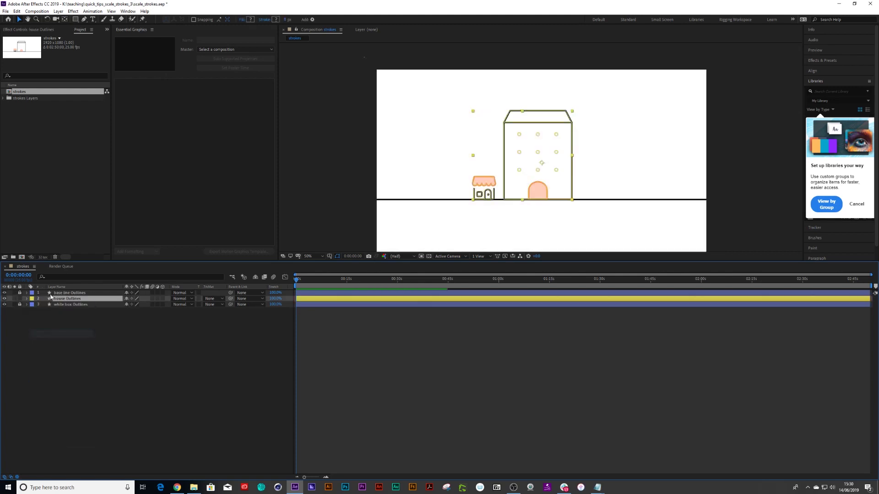
Add a null object above the house Outlines layer.
left_click(58, 11)
mouse_move(60, 21)
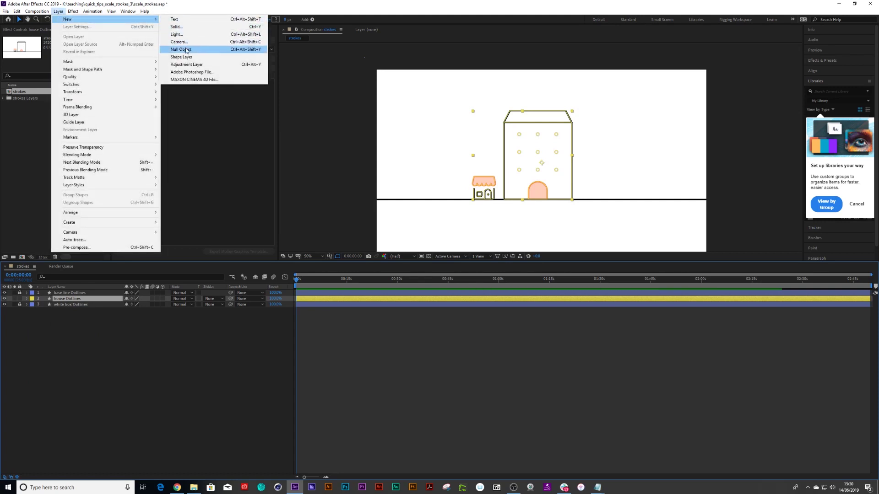
left_click(187, 52)
Move the null object so its anchor corner sits on the ground line beneath the middle of the small shop.
key("shift+Left")
key("shift+Left")
key("shift+Left")
key("shift+Left")
key("shift+Left")
key("shift+Left")
key("shift+Left")
key("shift+Left")
key("shift+Left")
key("shift+Left")
key("shift+Left")
key("shift+Left")
key("shift+Left")
key("shift+Left")
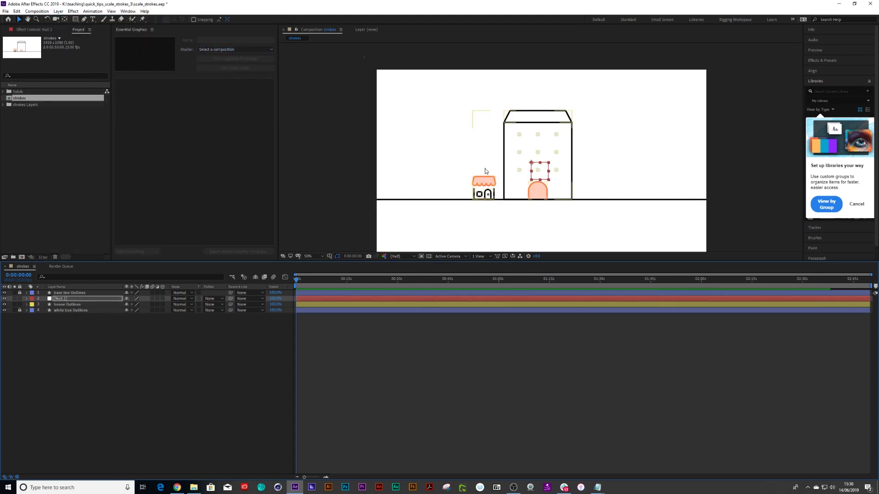
key("shift+Down")
key("shift+Down")
key("shift+Down")
key("shift+Down")
key("shift+Down")
key("shift+Down")
key("shift+Down")
key("shift+Down")
key("shift+Down")
key("shift+Down")
key("shift+Down")
key("shift+Down")
key("shift+Down")
key("shift+Down")
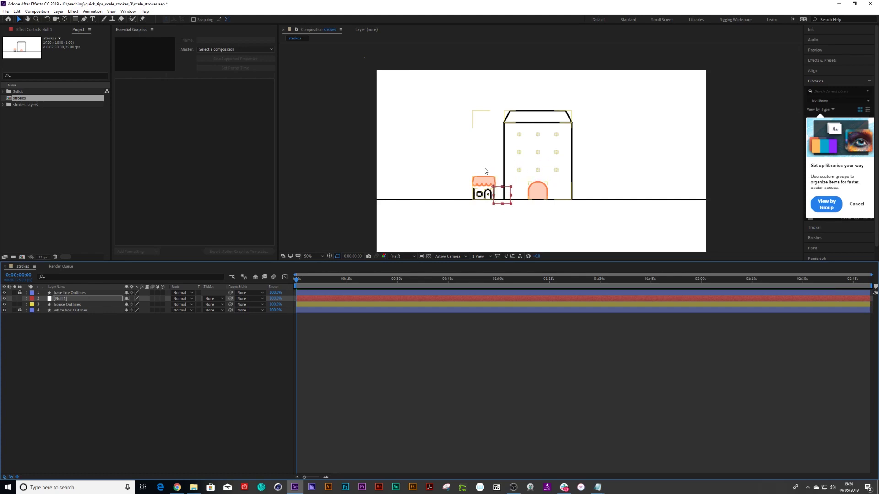
key("shift+Left")
key("shift+Left")
key("shift+Left")
key("shift+Left")
key("Right")
key("Right")
key("Right")
key("Right")
key("Right")
key("Right")
Rename the null layer as SCALE PLEASE.
left_click(62, 300)
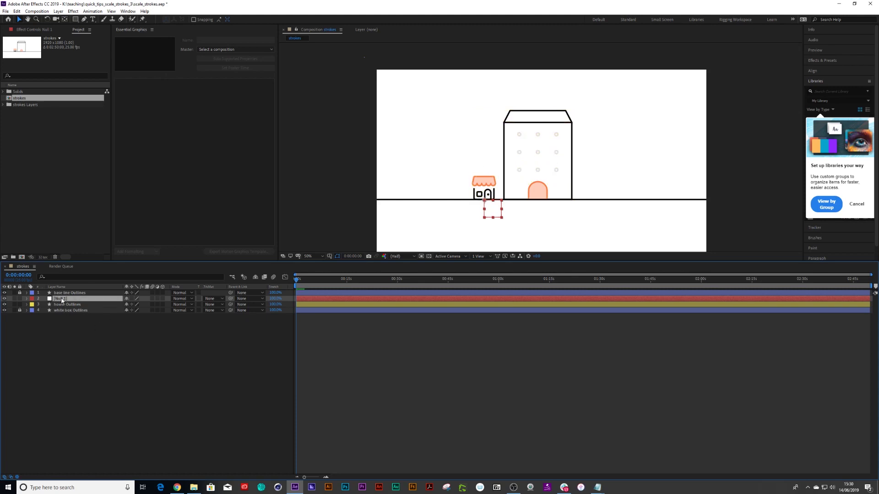
key("Return")
type("s")
key("BackSpace")
key("Caps_Lock")
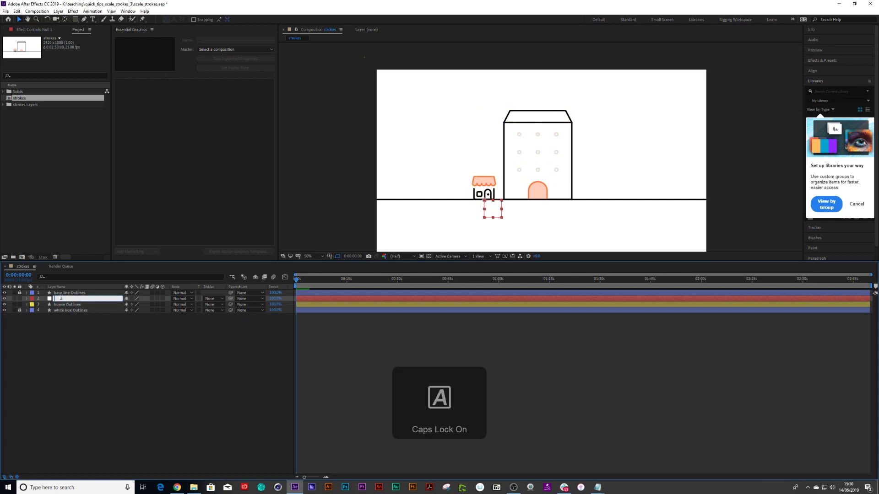
type("SCALE PL")
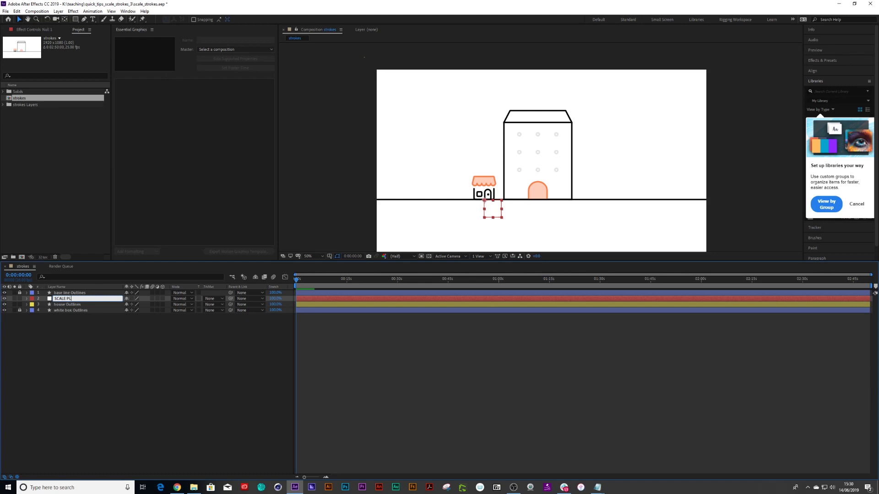
type("EASE")
key("Return")
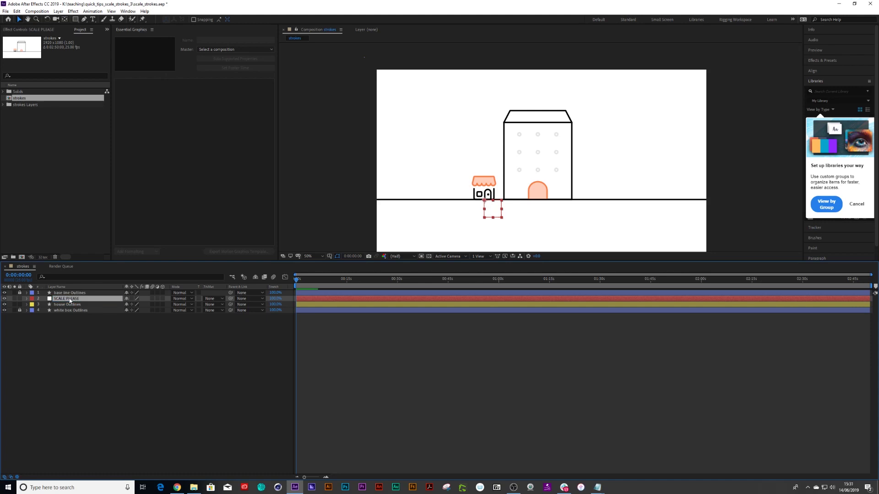
Parent the house Outlines layer to the SCALE PLEASE null.
left_click(71, 304)
left_click_drag(230, 305, 69, 301)
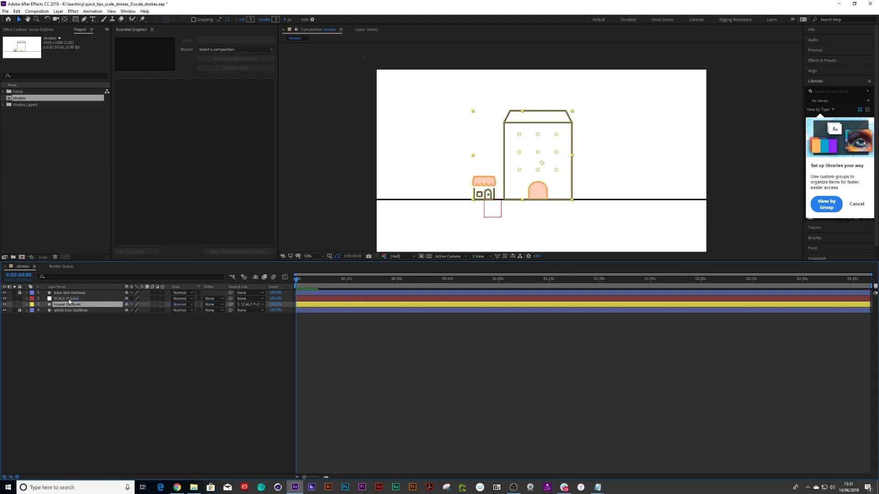
key("Caps_Lock")
Add scale keyframes to the SCALE PLEASE null at 0:00:00:00 and 0:00:00:20.
left_click(70, 299)
key("Caps_Lock")
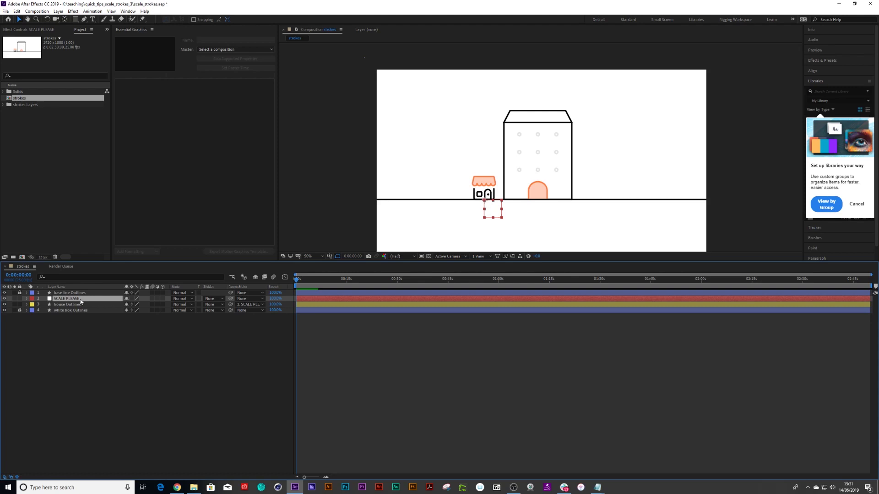
key("s")
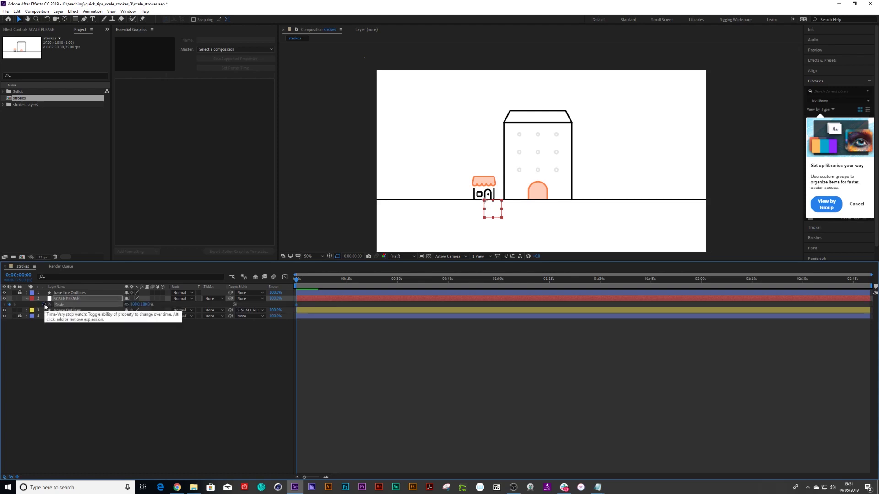
key("shift+Page_Down")
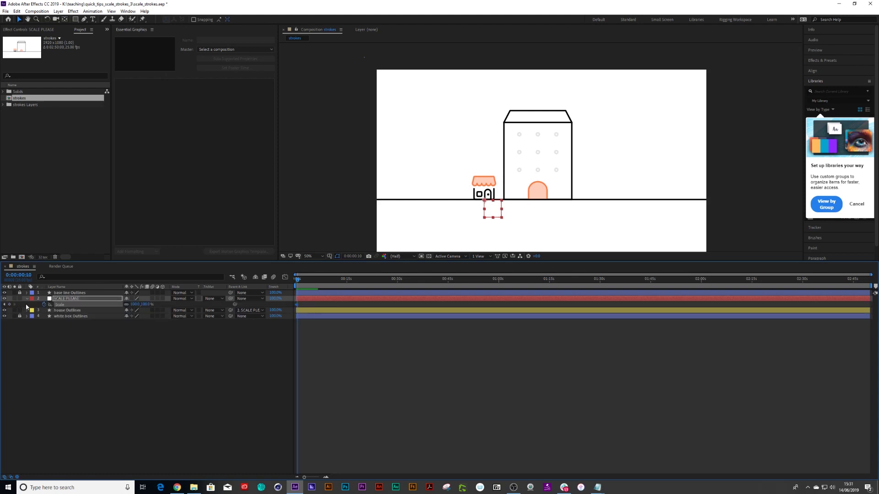
key("shift+Page_Down")
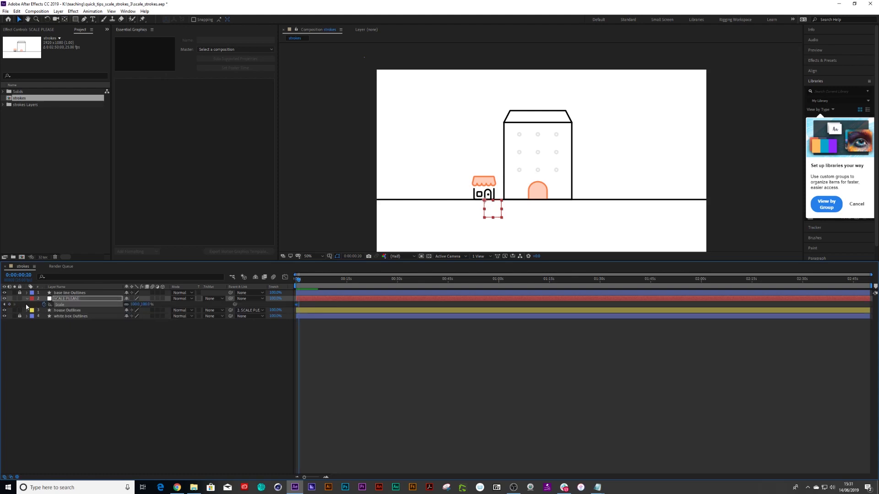
left_click(10, 305)
Set the null's scale at the first keyframe to about 355% and lock the SCALE PLEASE layer.
left_click_drag(287, 286, 287, 286)
key("equal")
key("equal")
key("equal")
key("equal")
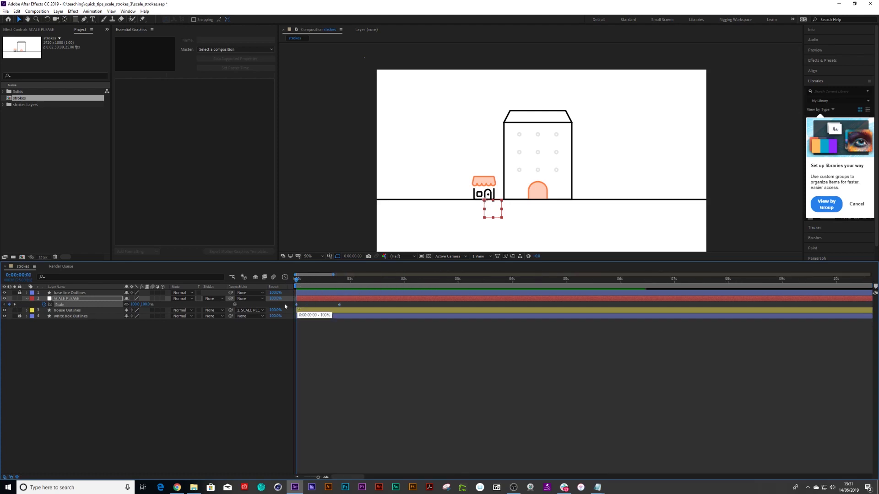
left_click_drag(134, 305, 219, 301)
key("space")
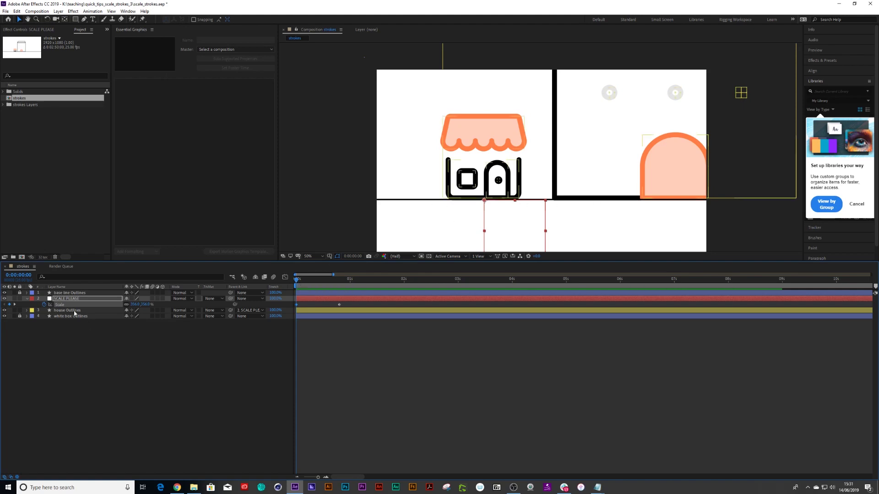
left_click(19, 299)
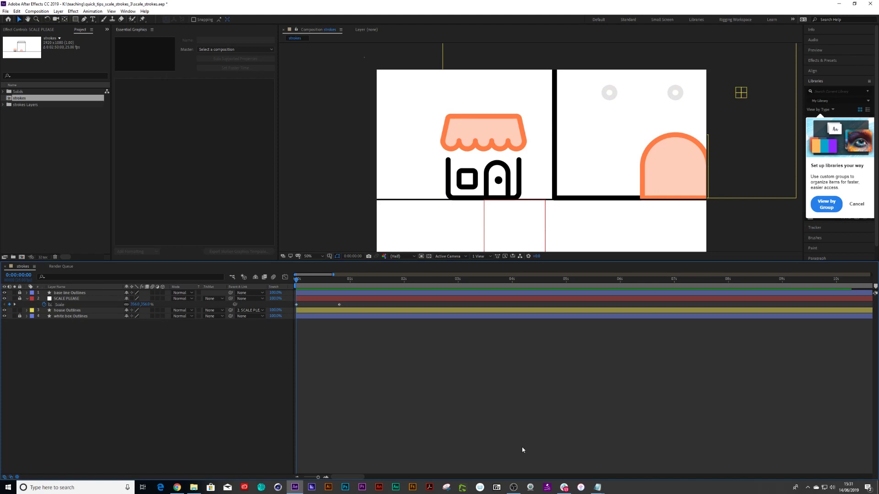
Switch to the strokes_expression note in Notepad, copy its three-line scale expression, and return to After Effects.
mouse_move(595, 490)
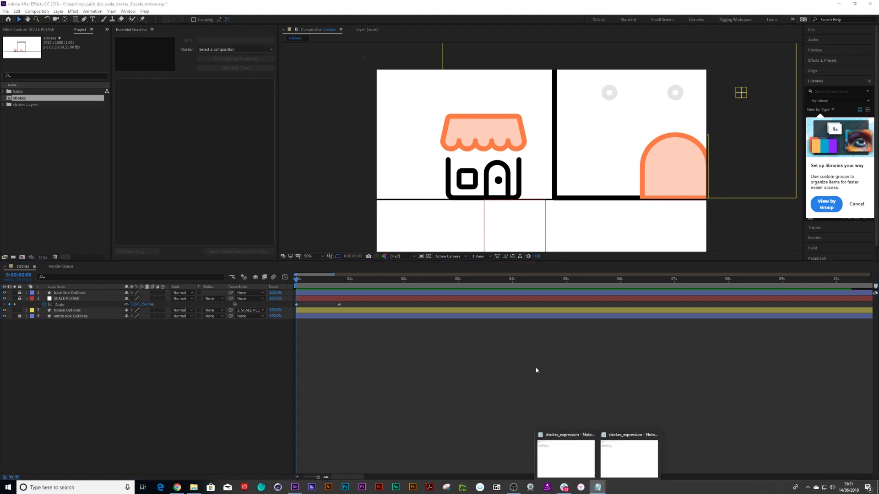
left_click(578, 462)
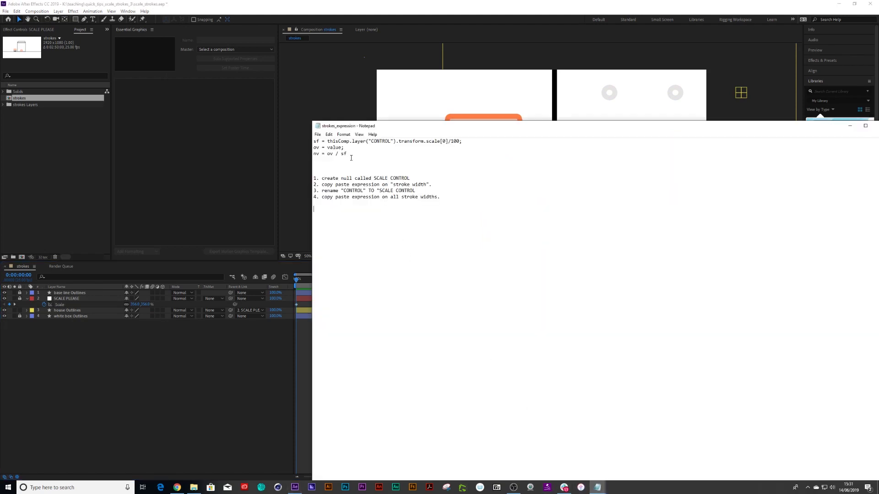
left_click_drag(354, 156, 302, 142)
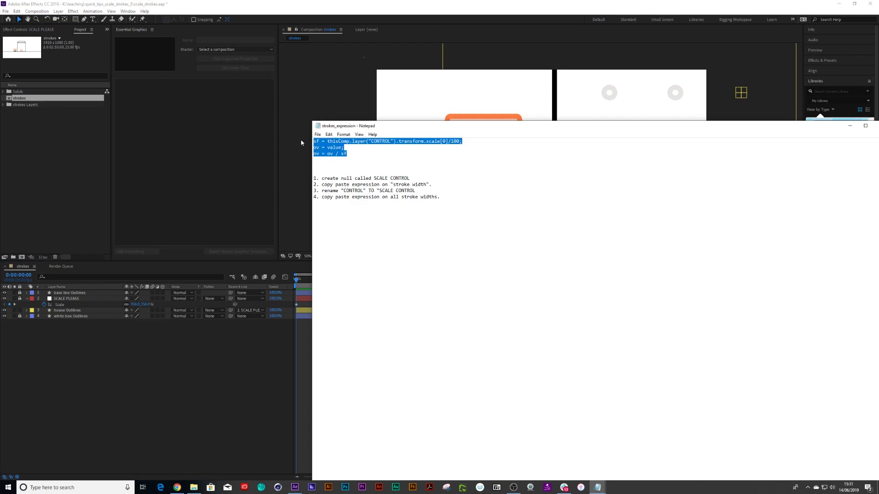
left_click(850, 126)
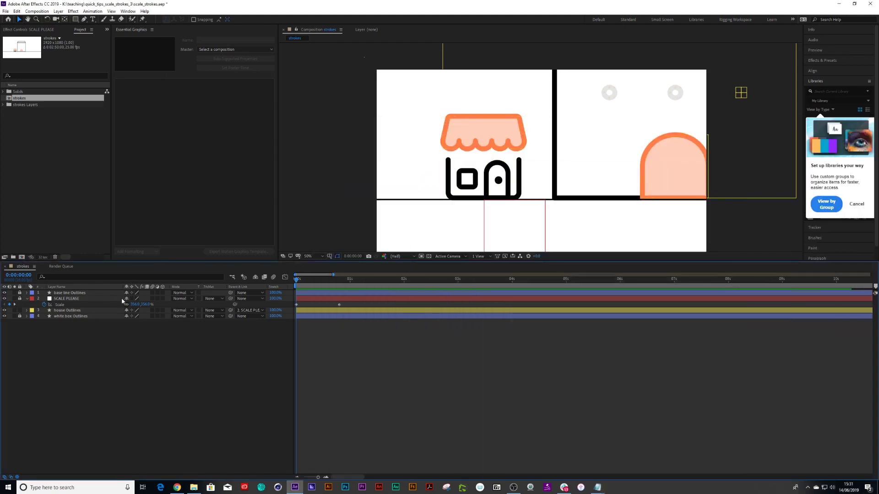
Expand the house Outlines layer and filter its contents by "stroke" to list every group's stroke width.
left_click(73, 311)
left_click(26, 311)
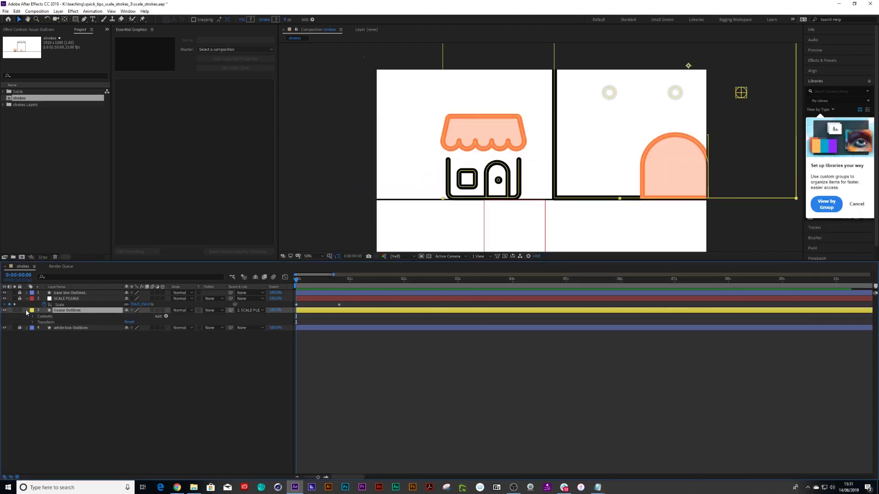
left_click(32, 316)
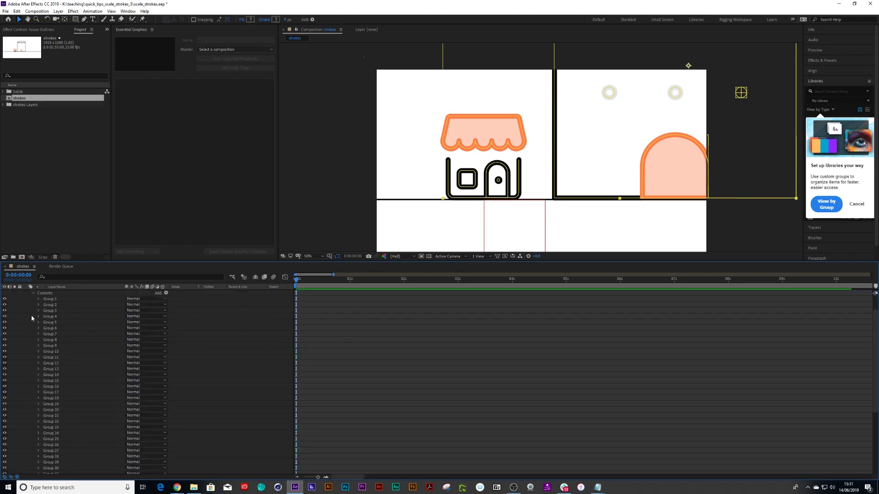
left_click(52, 300)
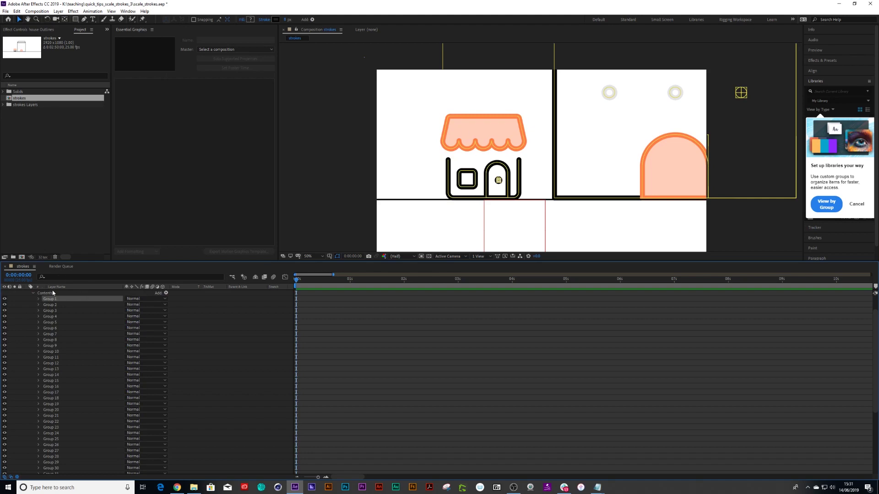
left_click(33, 294)
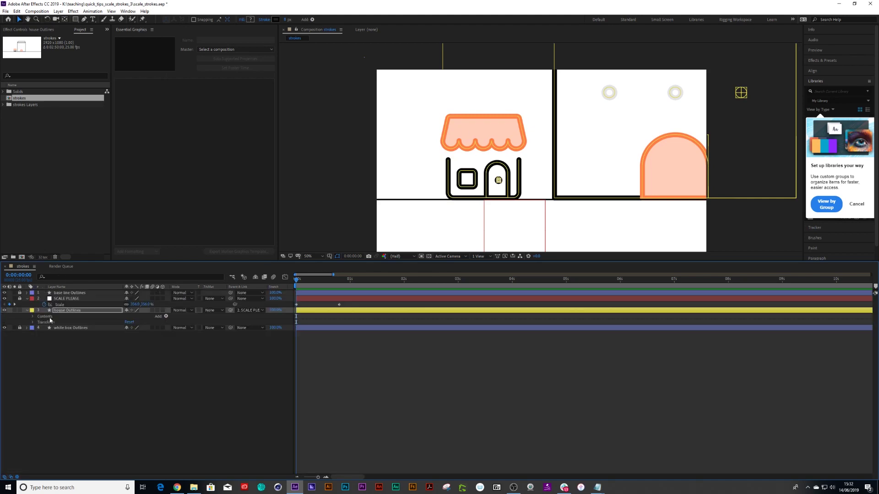
left_click(46, 317)
left_click(59, 278)
type("s")
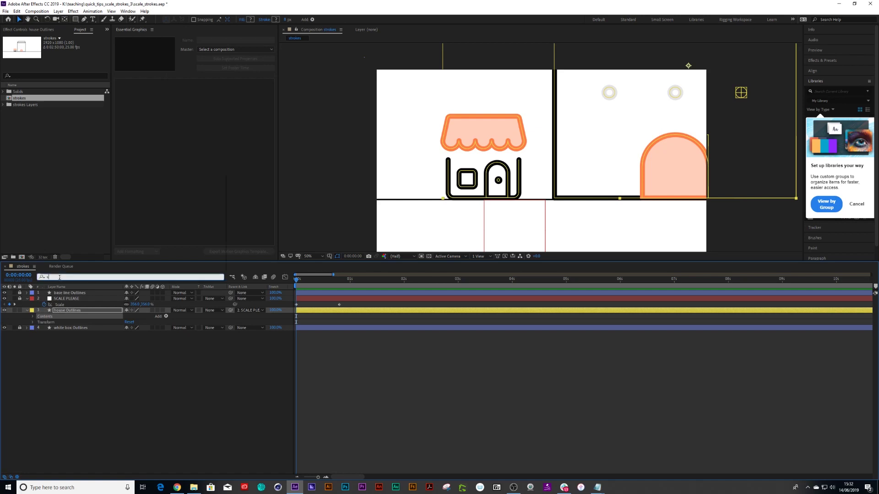
type("troke wid")
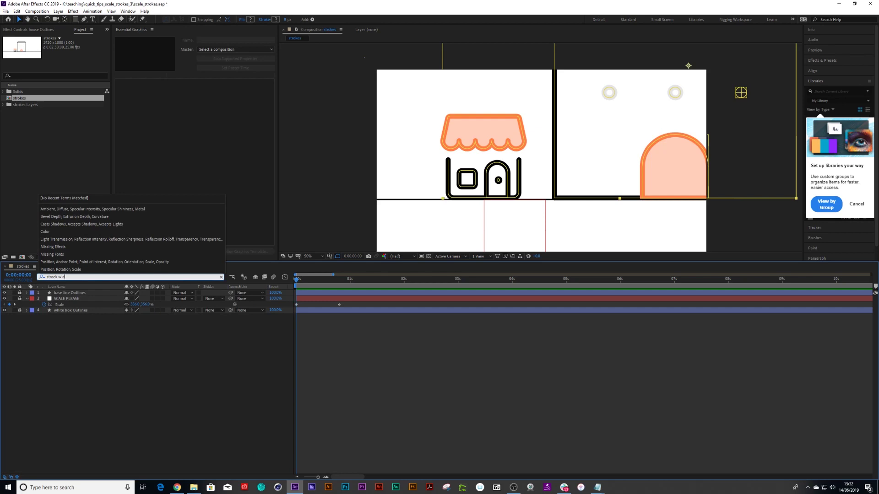
left_click(59, 277)
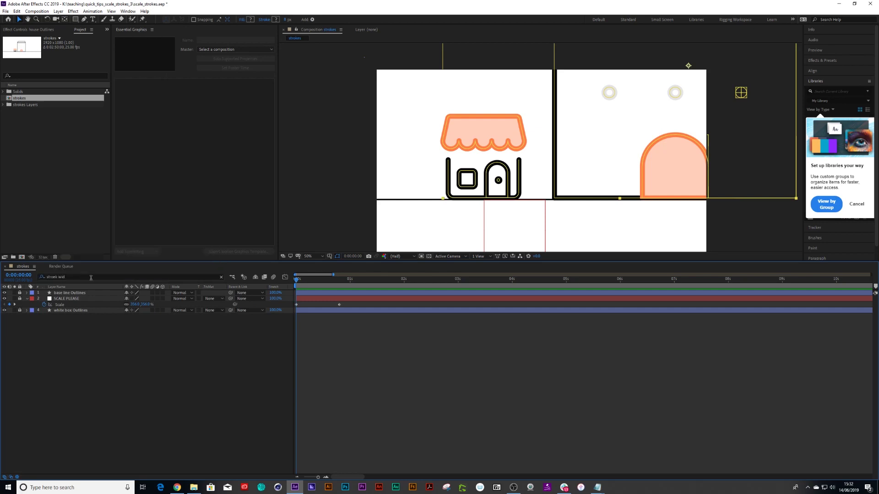
left_click_drag(53, 275, 84, 275)
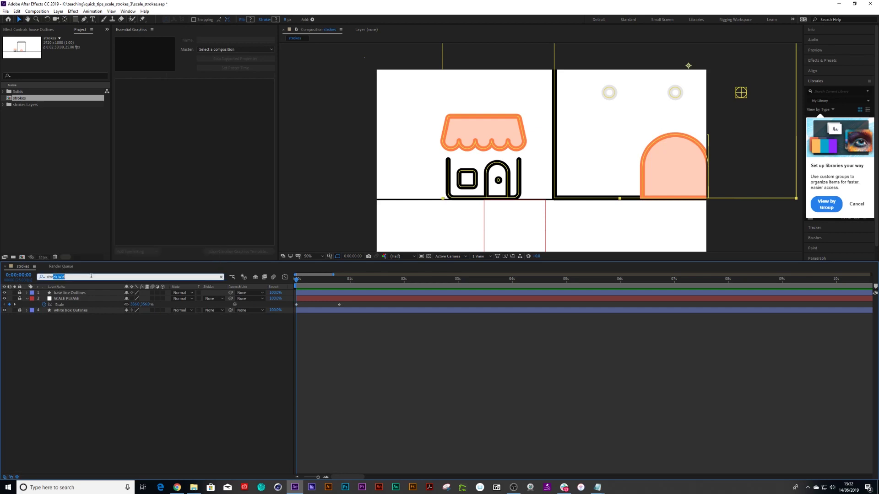
type("ke")
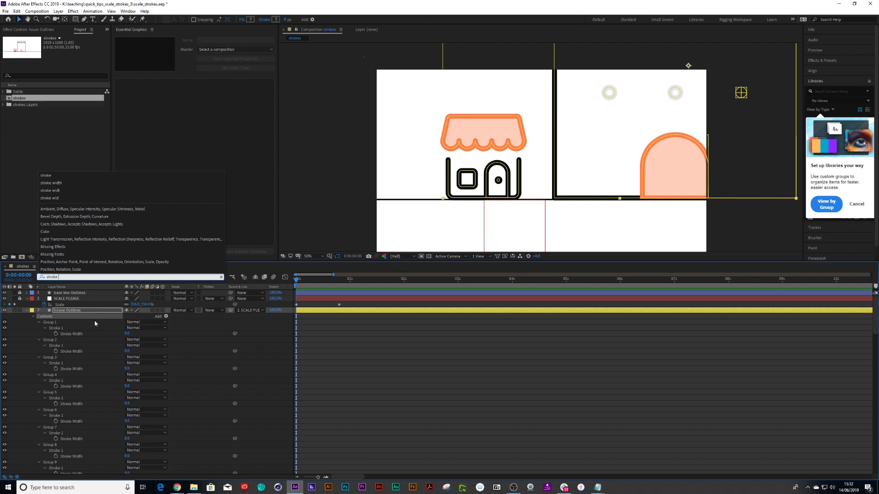
Add an expression to Group 1's stroke width on the house Outlines layer and paste in the copied scale expression.
left_click(75, 336)
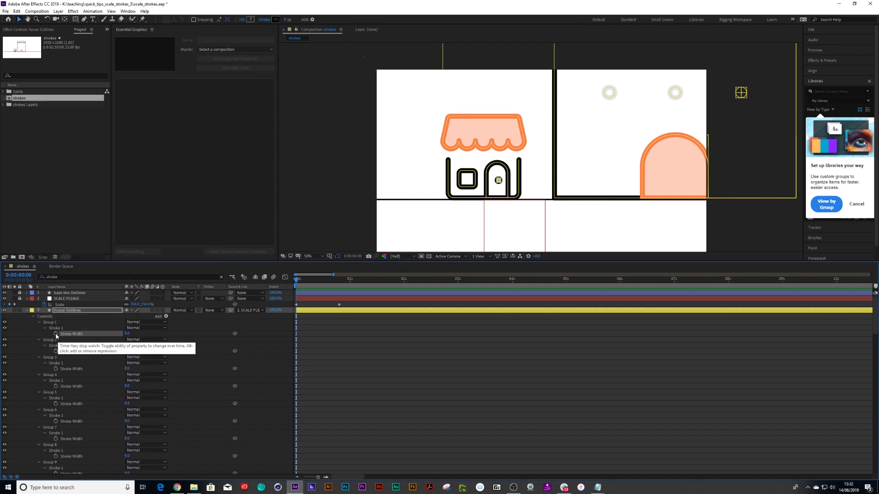
left_click(56, 334, "alt")
type("nv = ov / sf")
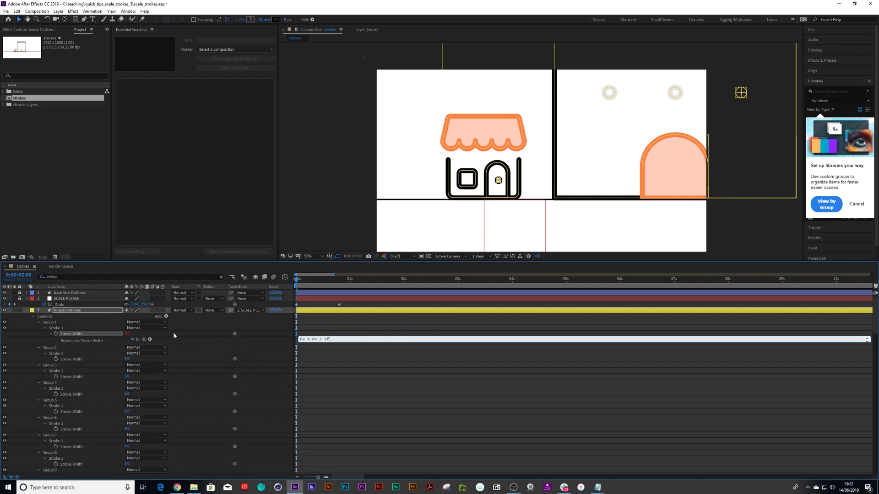
left_click(350, 356)
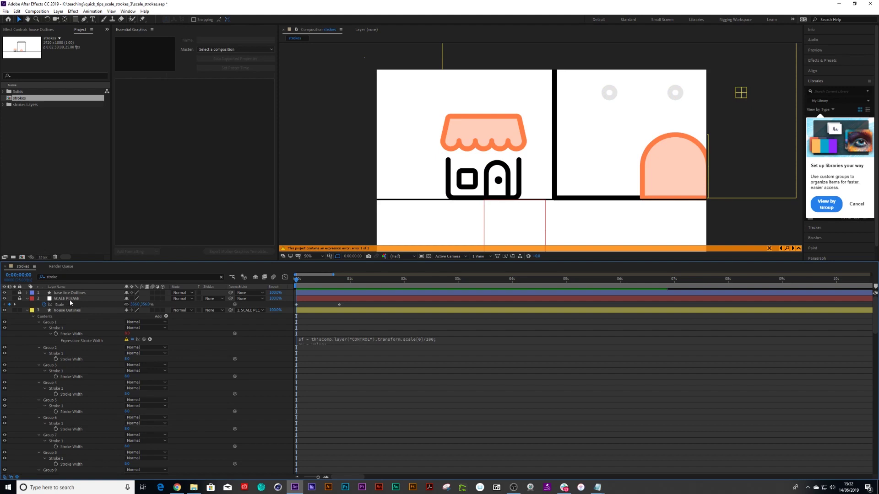
Change the layer name in Group 1's stroke width expression from "CONTROL" to "SCALE PLEASE".
left_click(351, 338)
left_click(351, 339)
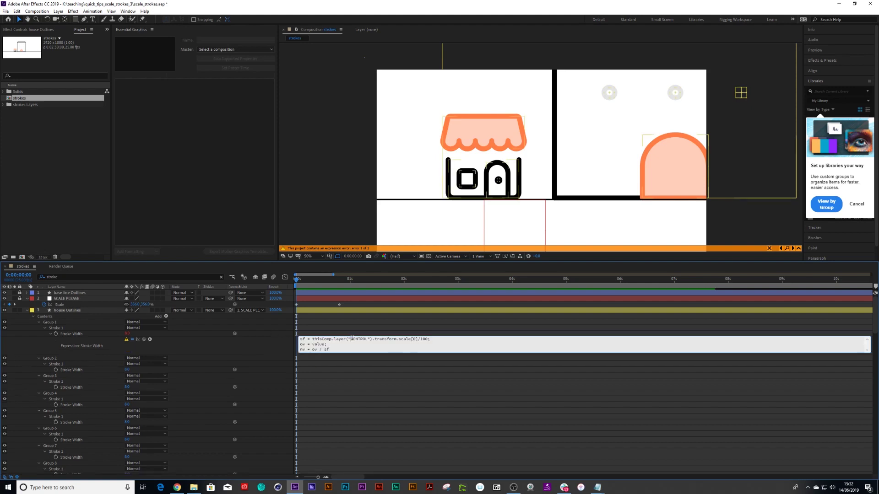
key("Caps_Lock")
type("SCALE")
key("Delete")
key("Delete")
key("Delete")
key("Delete")
key("Delete")
key("Delete")
key("Delete")
type("PLEASE")
key("BackSpace")
left_click(349, 331)
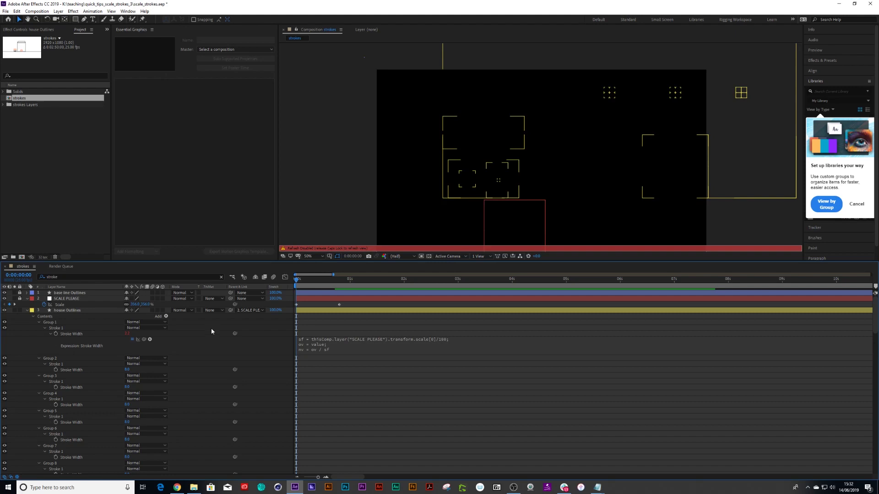
Copy the corrected Group 1 expression and paste it as an expression on the stroke widths of Groups 2 and 3.
left_click(331, 339)
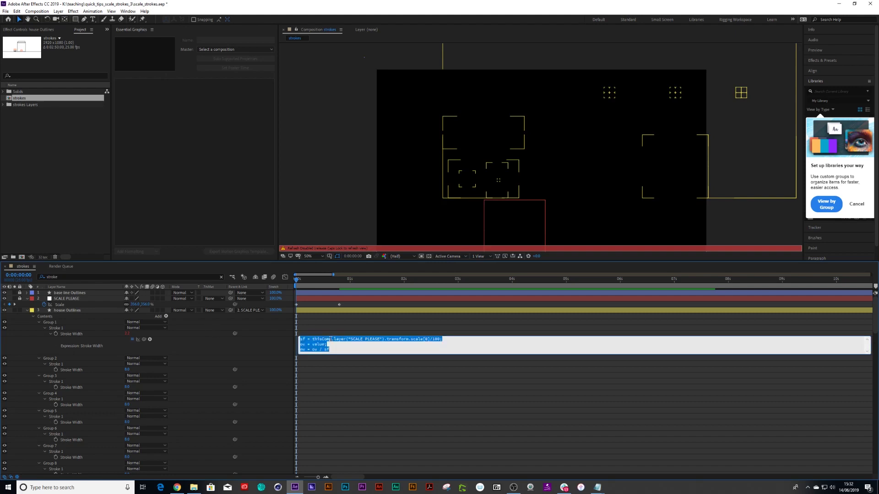
key("ctrl+c")
left_click(55, 370, "alt")
key("ctrl+v")
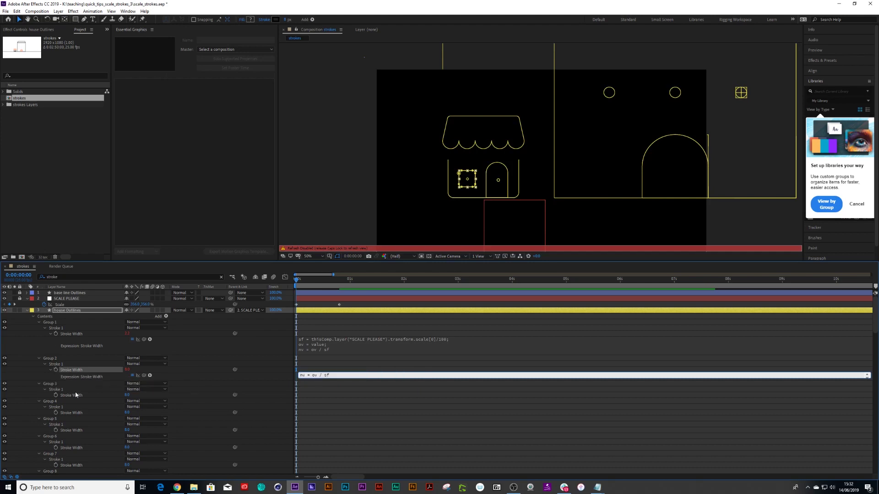
left_click(56, 395, "alt")
key("ctrl+v")
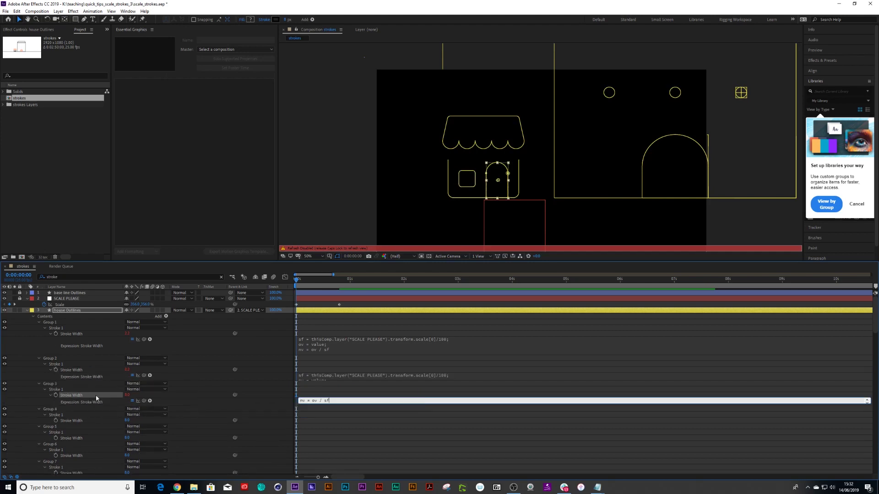
Paste the same SCALE PLEASE expression onto the stroke widths of Groups 4 through 24.
scroll(67, 418, "down", 2)
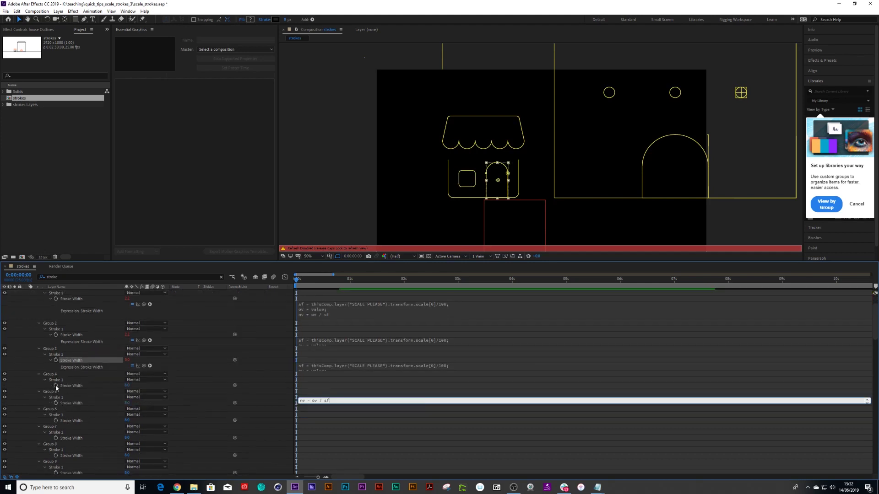
left_click(55, 386, "alt")
key("ctrl+v")
left_click(55, 411, "alt")
left_click(57, 442, "alt")
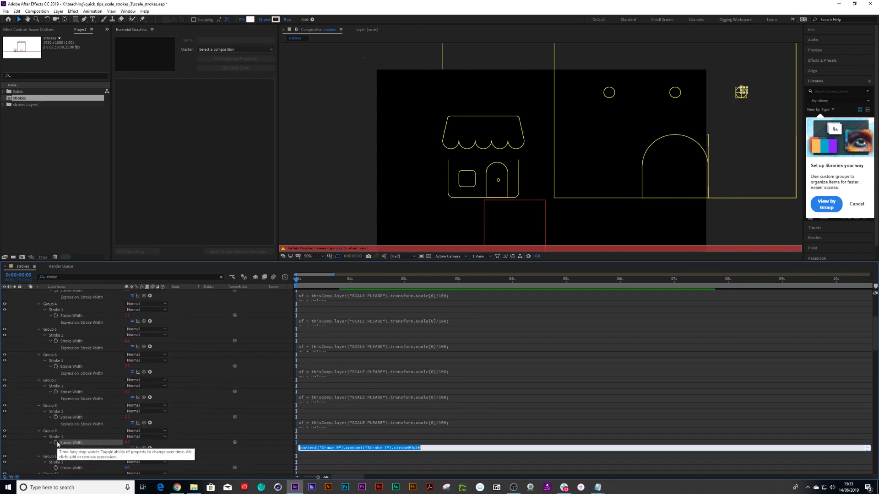
key("ctrl+v")
left_click(55, 428, "alt")
key("ctrl+v")
scroll(65, 430, "down", 3)
left_click(56, 427, "alt")
left_click(56, 407, "alt")
key("ctrl+v")
left_click(56, 439, "alt")
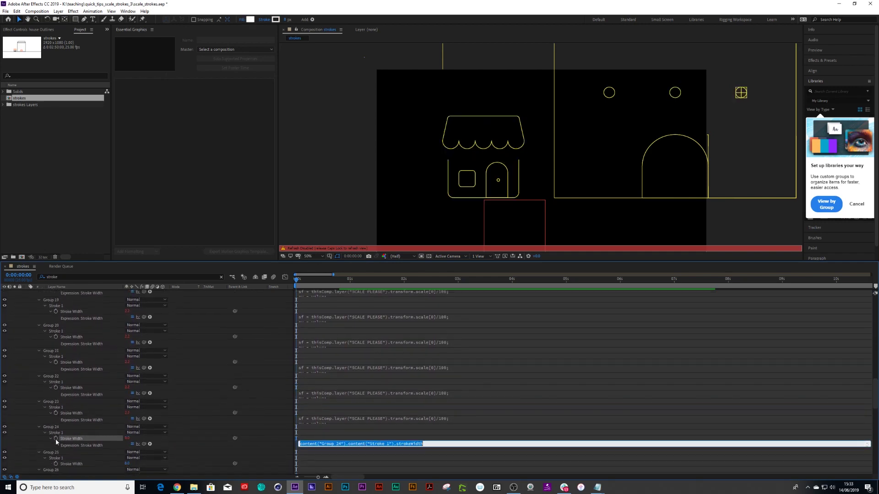
Paste the SCALE PLEASE expression onto the remaining stroke widths, Groups 25 through 47.
key("ctrl+v")
scroll(59, 418, "down", 3)
left_click(56, 415, "alt")
key("ctrl+v")
left_click(56, 425, "alt")
key("ctrl+v")
scroll(73, 416, "down", 3)
left_click(56, 410, "alt")
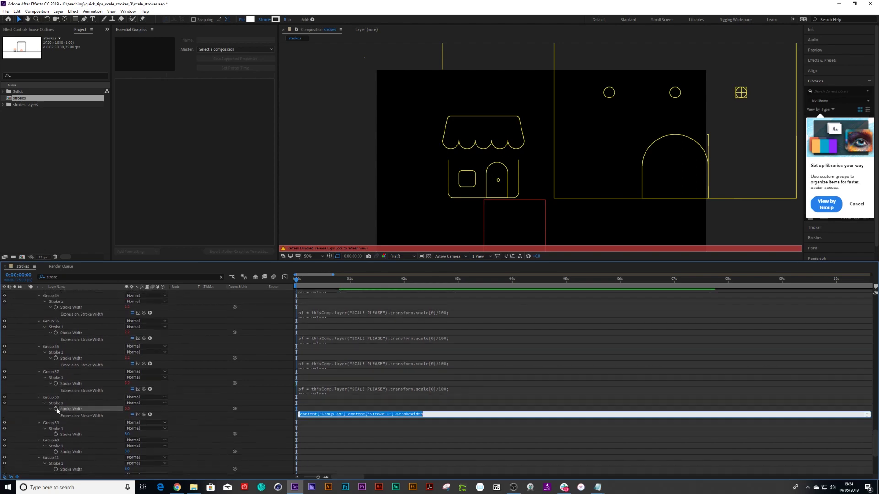
key("ctrl+v")
left_click(56, 434, "alt")
key("ctrl+v")
left_click(57, 422, "alt")
key("ctrl+v")
left_click(55, 440, "alt")
Go to 0:00:00:15, re-enable refreshing of the composition view, and collapse the filtered house Outlines properties.
left_click(329, 284)
key("Caps_Lock")
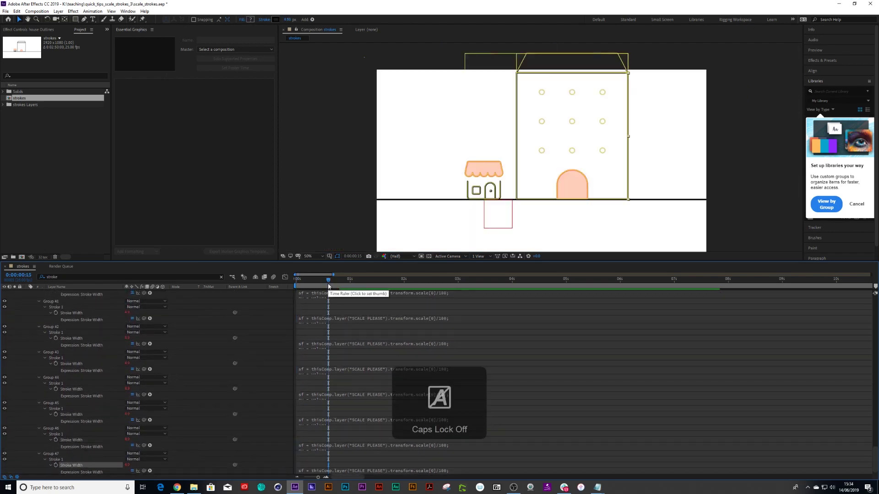
key("u")
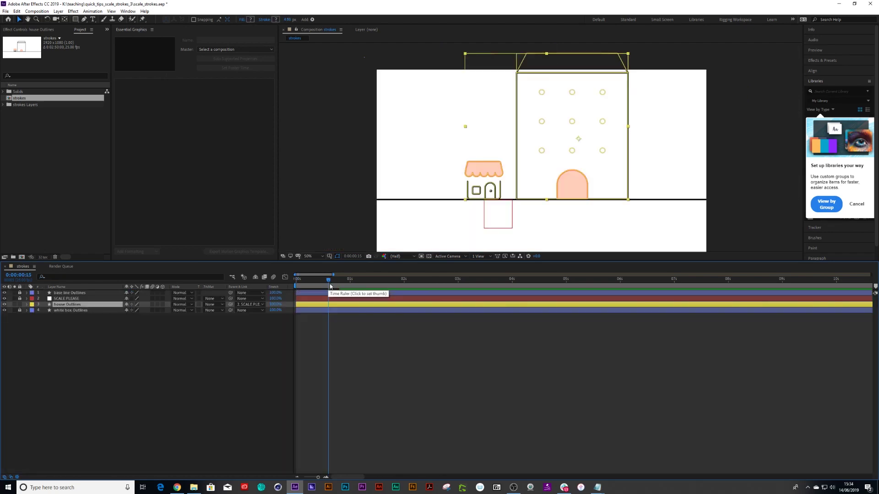
Unlock the SCALE PLEASE layer, reveal its Scale property, and preview the animation from the first frame.
left_click(68, 299)
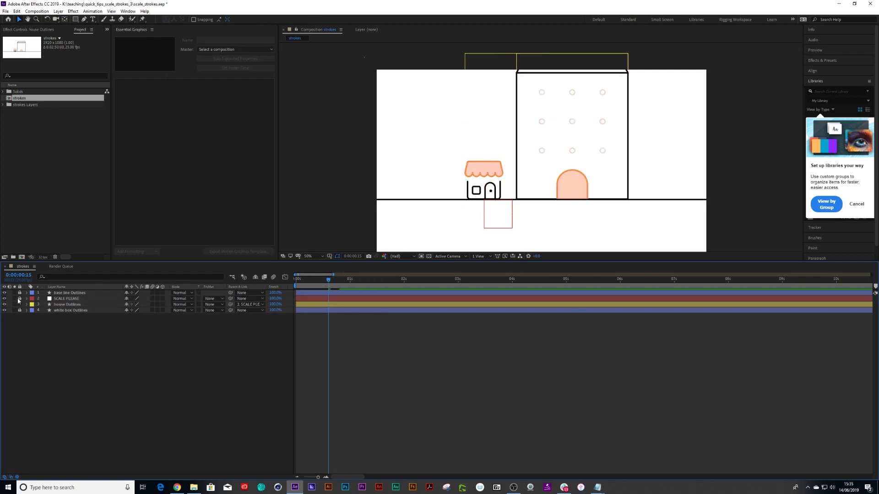
left_click(69, 299)
key("s")
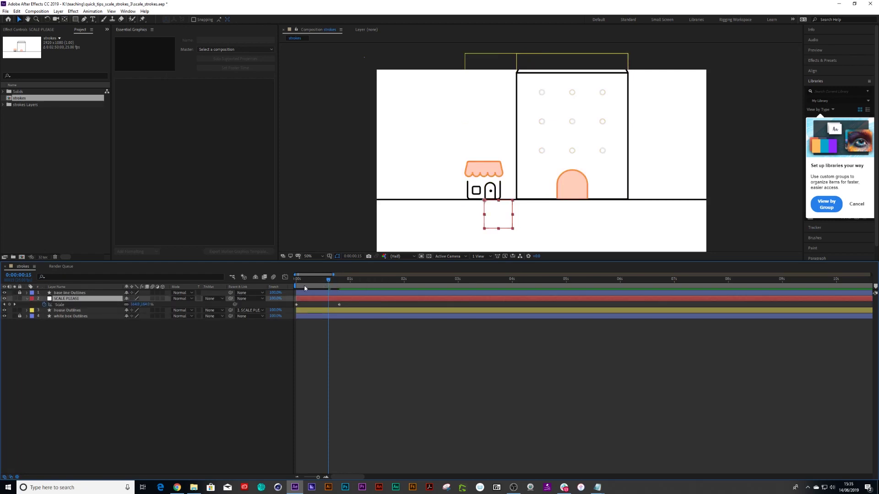
left_click_drag(328, 280, 290, 287)
key("space")
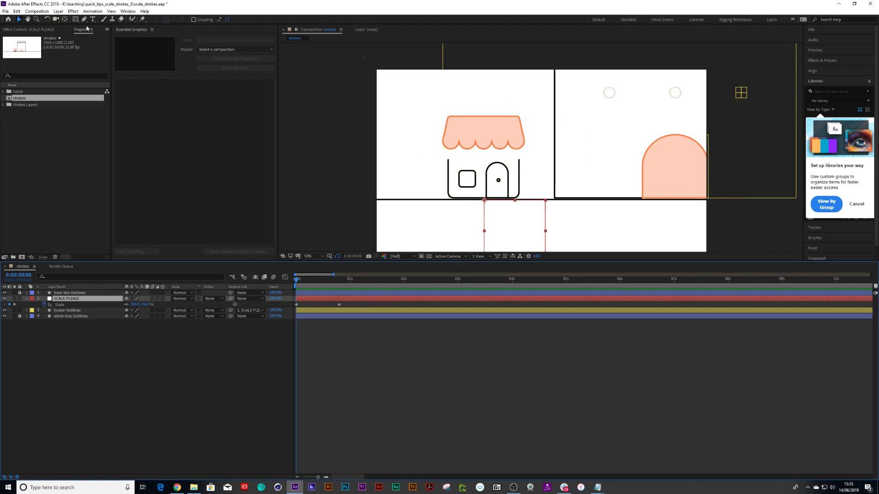
Try parenting the SCALE PLEASE null to a new null object, and delete the new null.
left_click(58, 11)
mouse_move(73, 20)
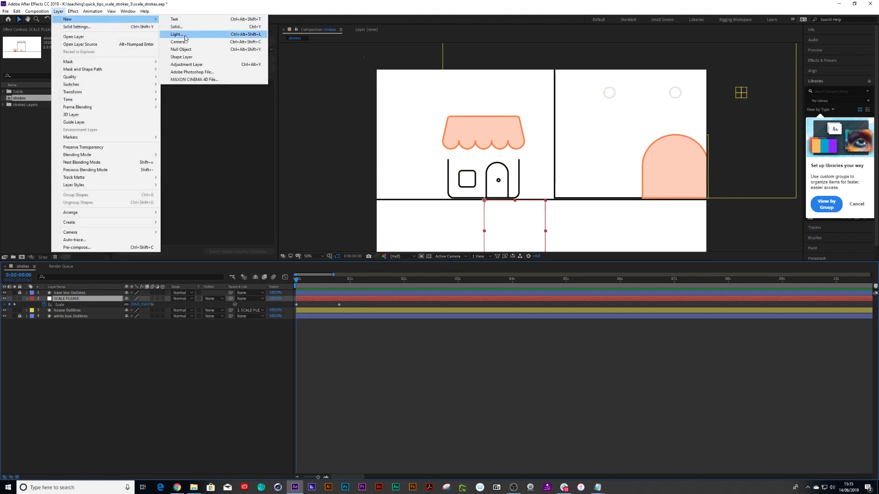
left_click(186, 50)
left_click_drag(231, 305, 67, 301)
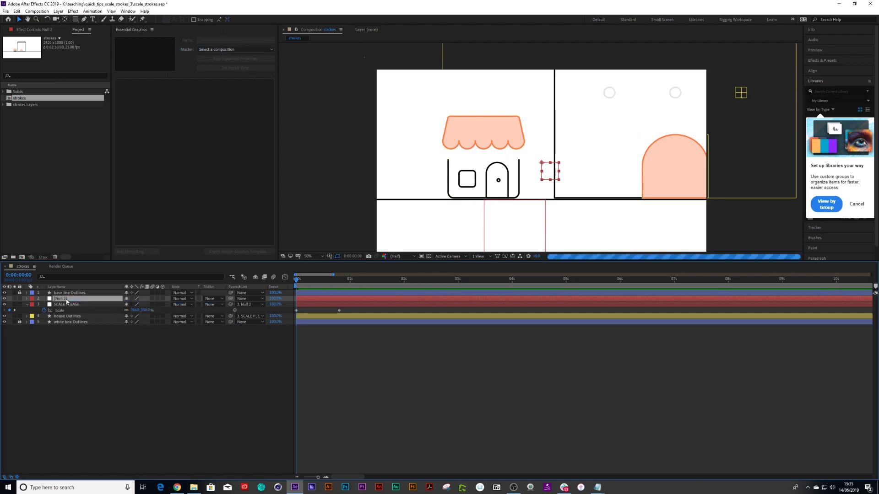
key("Return")
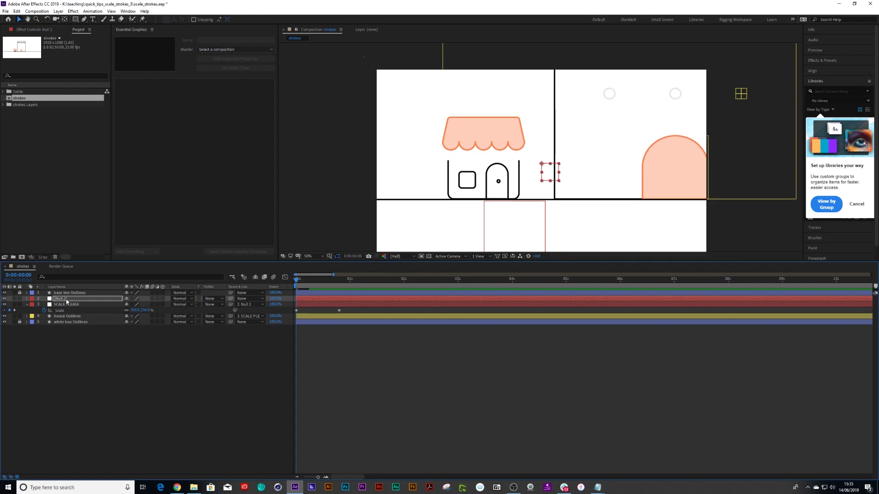
key("Return")
key("Delete")
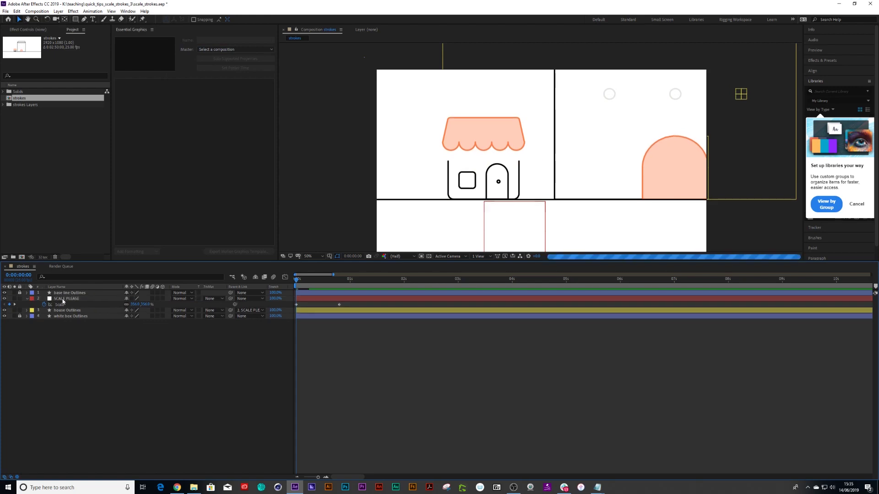
Play the scaling animation from the start to check how the strokes behave.
mouse_move(273, 285)
left_mouse_down()
mouse_move(346, 286)
mouse_move(282, 295)
left_mouse_up()
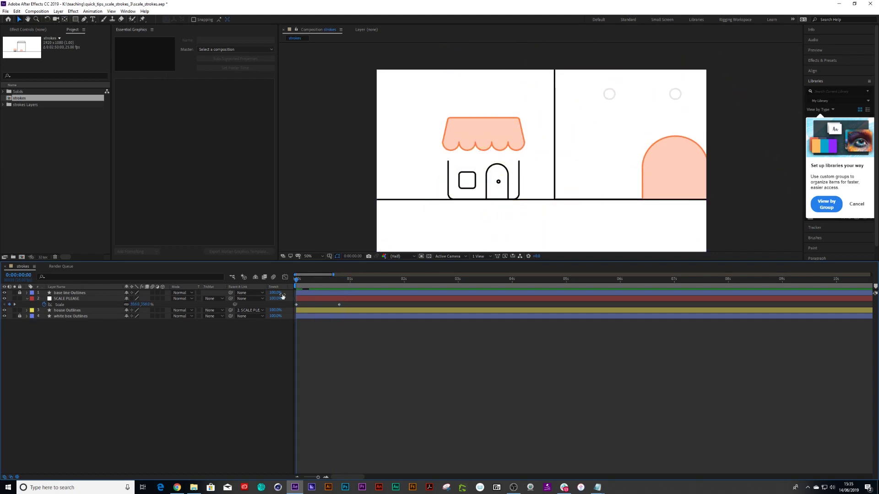
key("space")
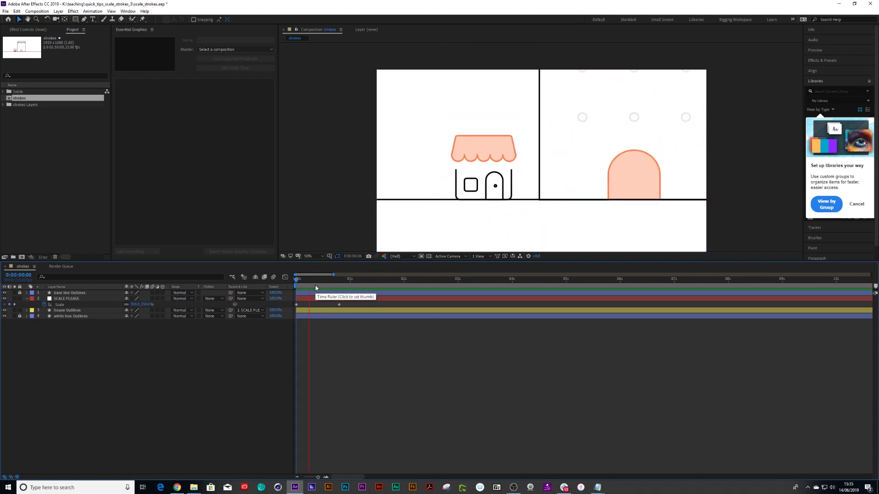
key("space")
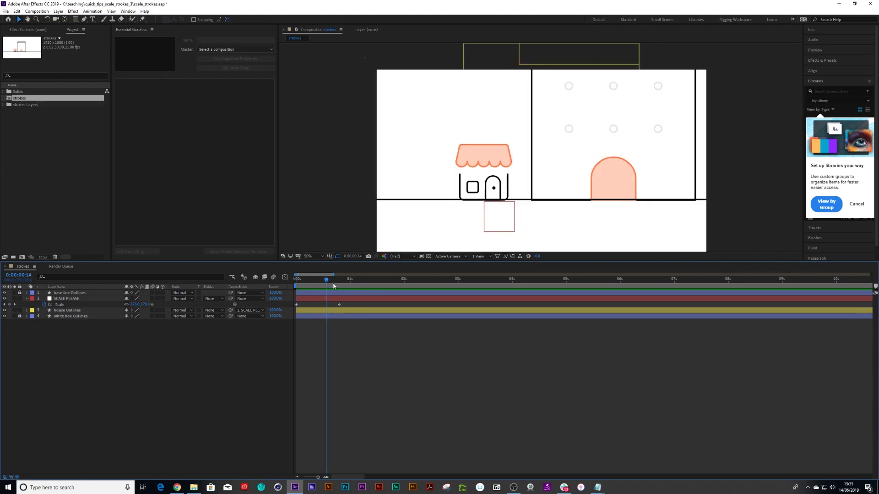
Set the composition's fast previews to Fast Draft and check the scaling animation through to 0:00:00:20.
left_click(506, 256)
left_click(521, 287)
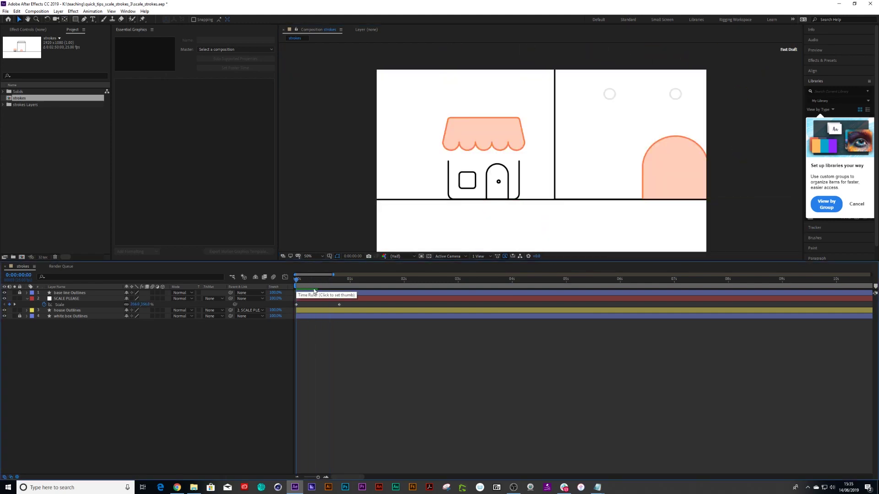
key("space")
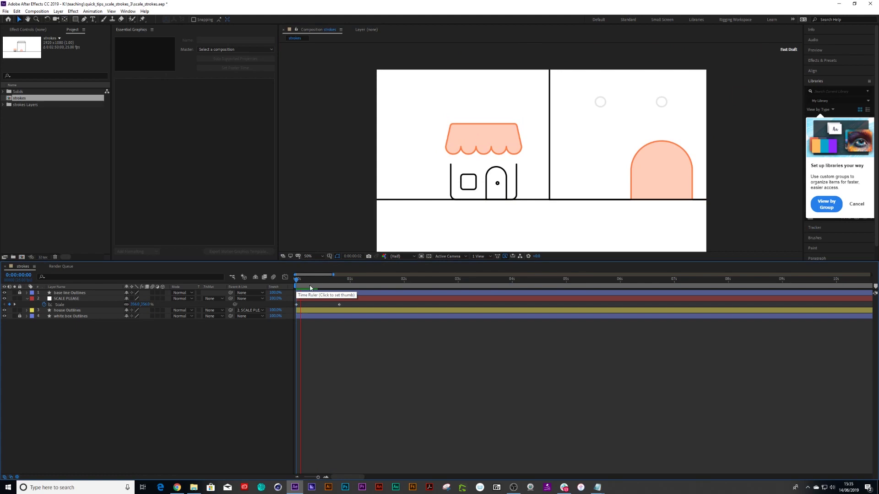
key("space")
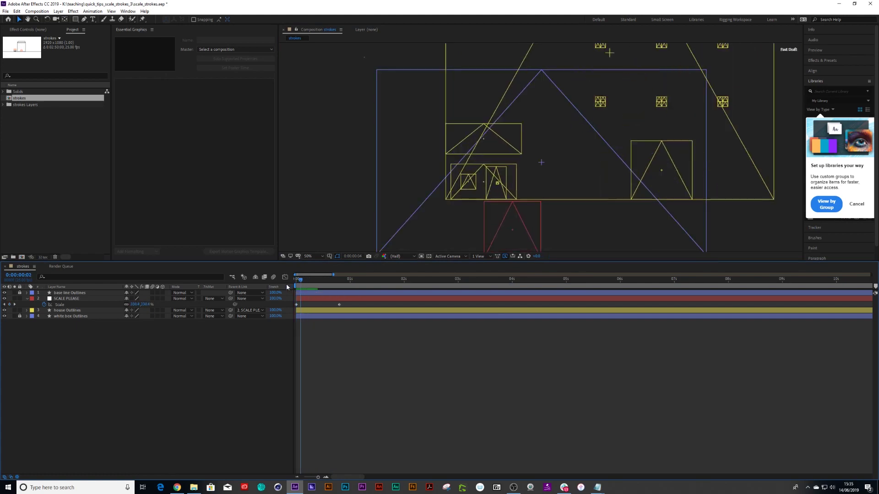
key("space")
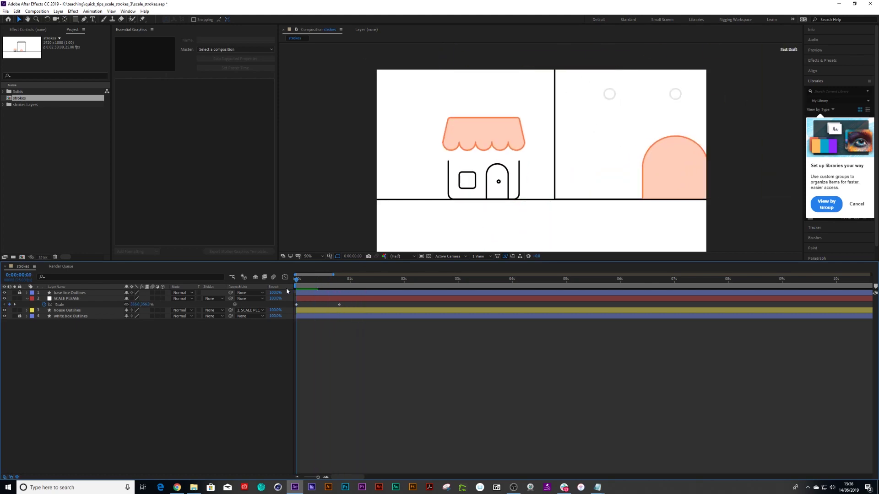
left_click_drag(296, 281, 336, 287)
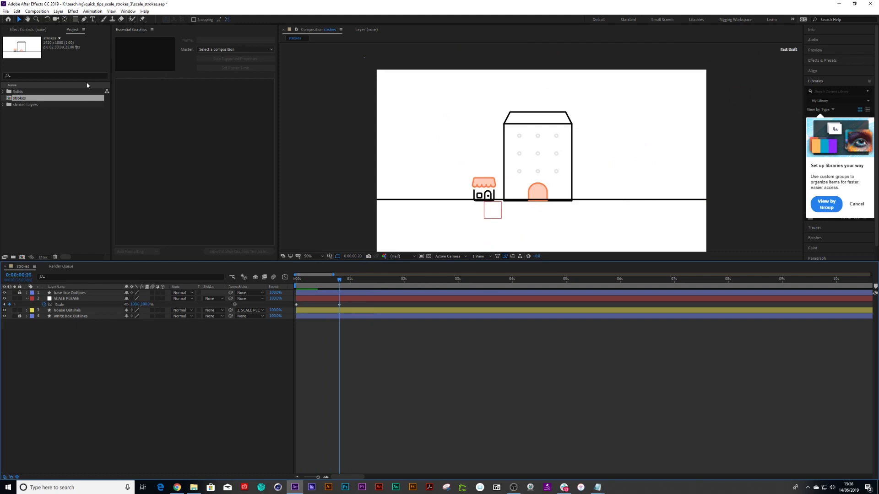
left_click(58, 11)
mouse_move(67, 19)
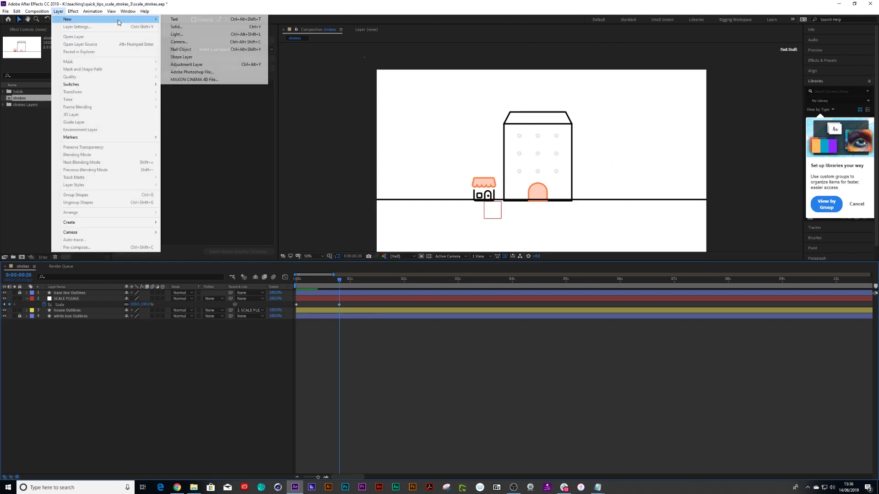
left_click(178, 49)
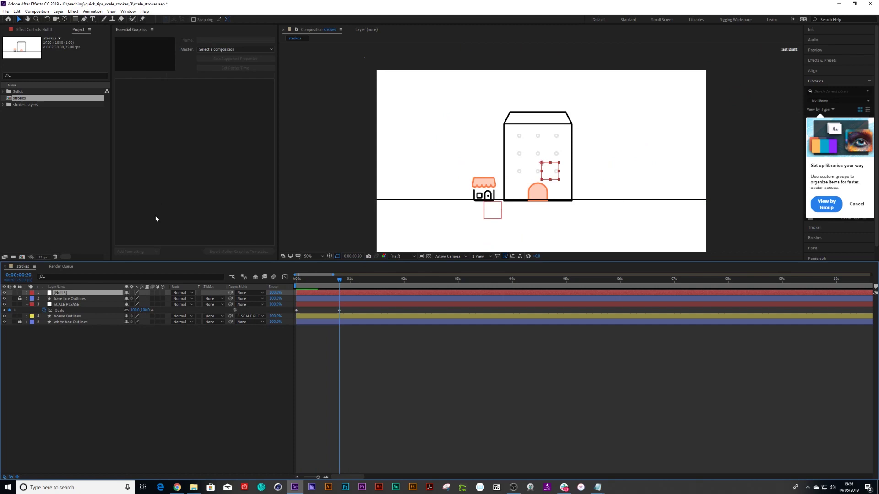
key("Delete")
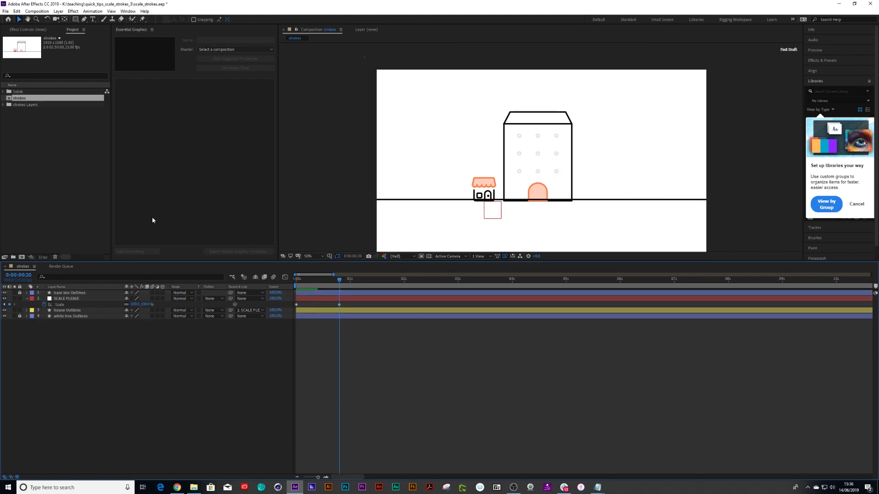
Add a Position keyframe to the SCALE PLEASE null at 0:00:00:20 and display all of its keyframed properties.
left_click(71, 298)
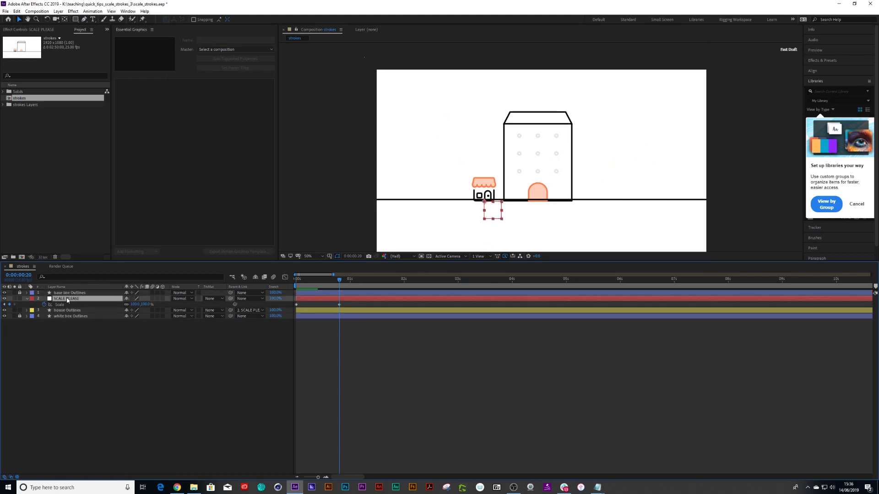
key("p")
left_click(45, 304)
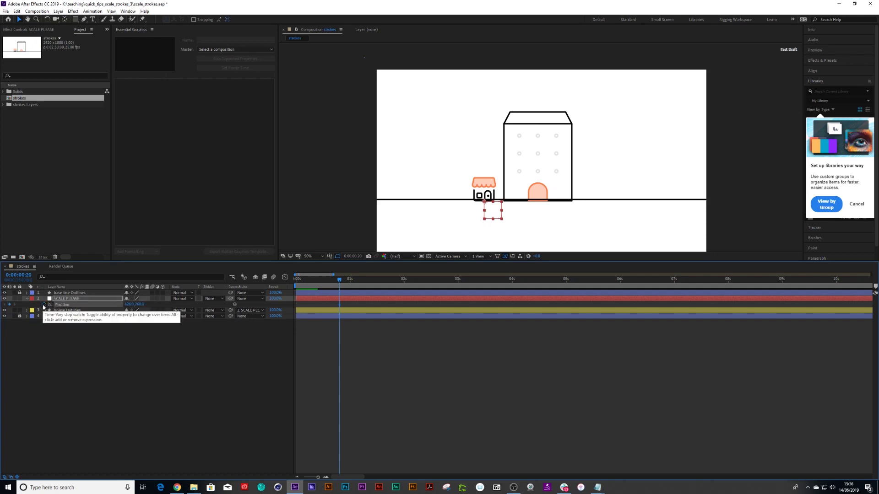
key("u")
key("u")
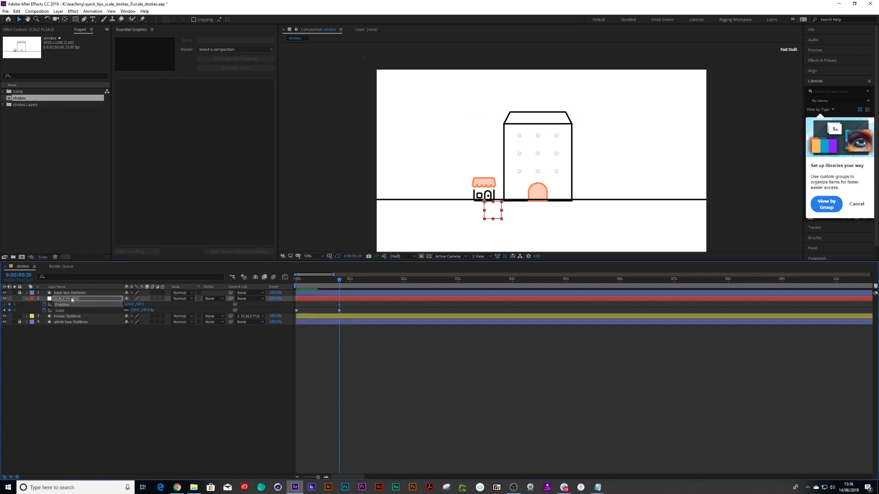
Separate the SCALE PLEASE null's Position into X and Y dimensions and start keyframing Y Position at 0:00:00:20.
right_click(55, 305)
left_click(78, 317)
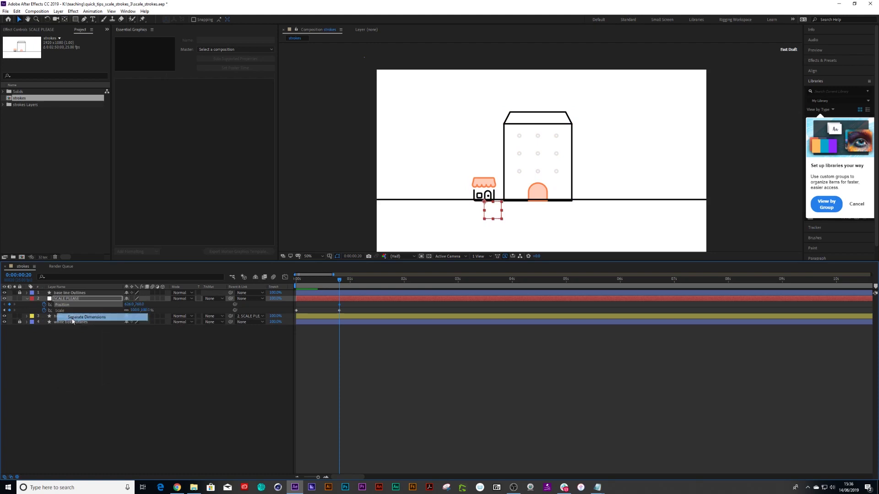
left_click(78, 347)
left_click_drag(347, 303, 336, 312)
left_click(44, 310)
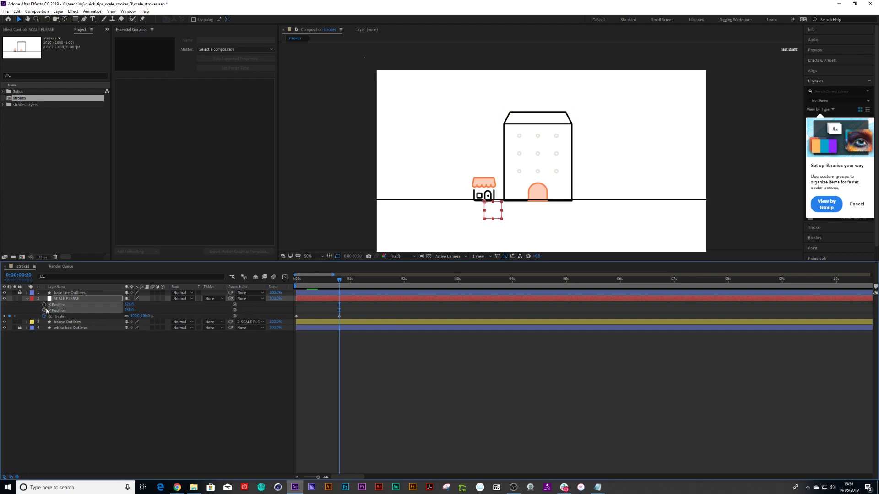
left_click(44, 311)
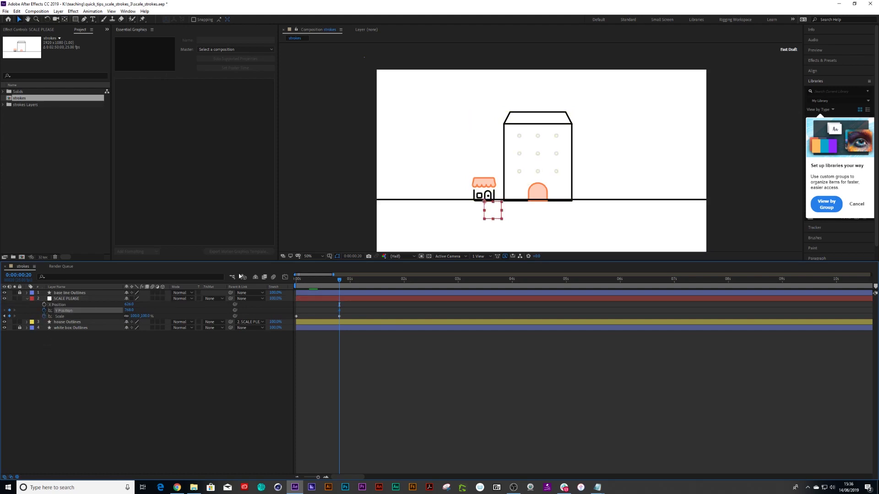
Add a Y Position keyframe to the SCALE PLEASE null at 0:00:00:00.
left_click(310, 279)
key("Home")
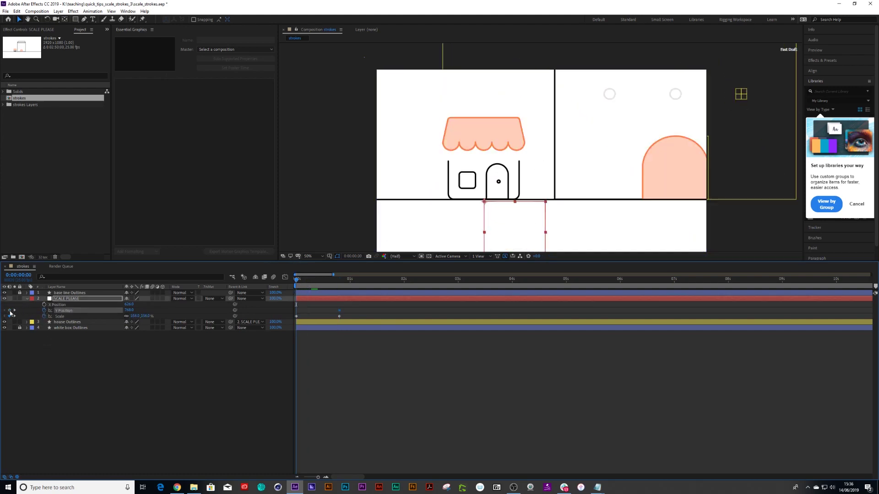
left_click(9, 311)
At 0:00:00:20, nudge the SCALE PLEASE null up a few pixels so the buildings' bottom strokes line up with the base line.
left_click_drag(298, 282, 339, 286)
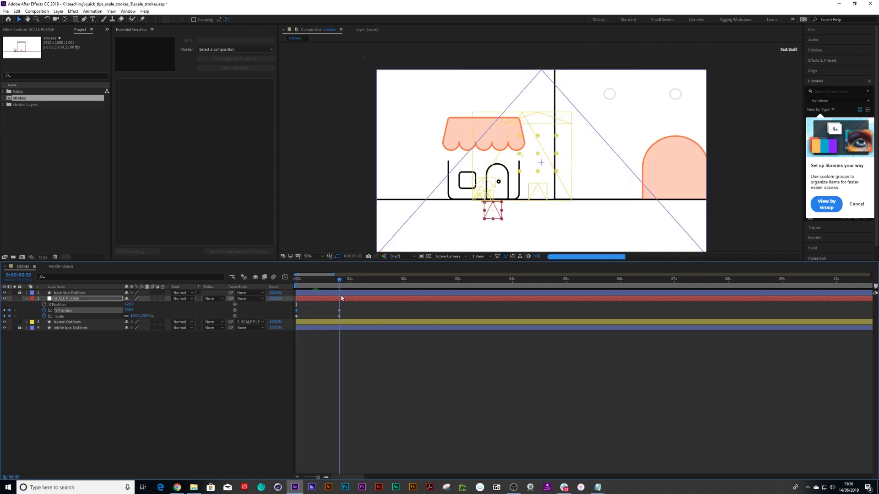
key("period")
key("space")
left_click_drag(423, 179, 431, 130)
key("v")
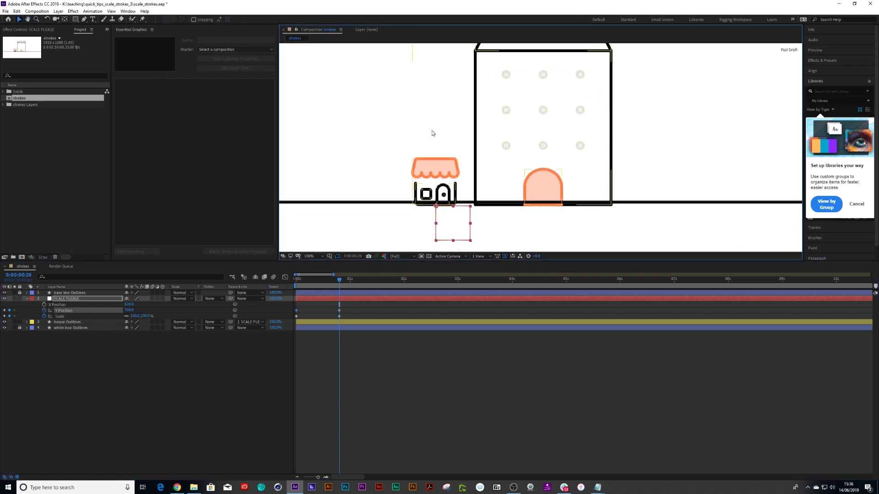
key("Up")
key("Up")
key("Up")
key("Up")
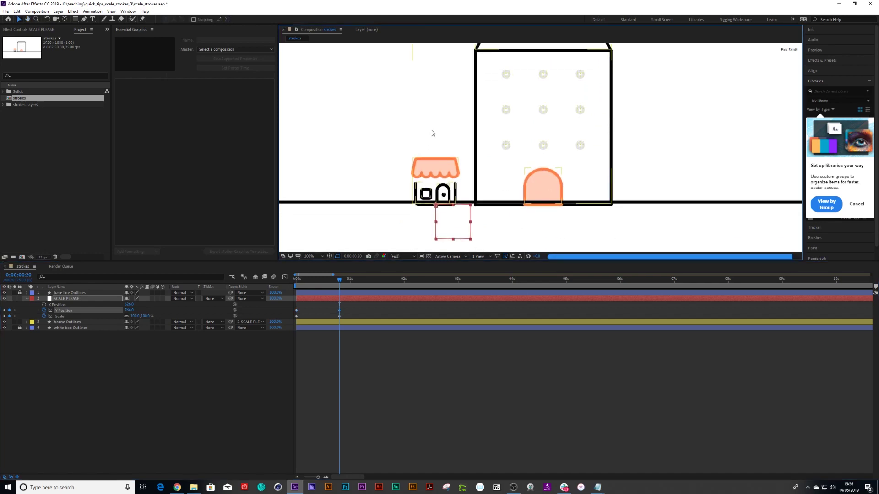
key("Up")
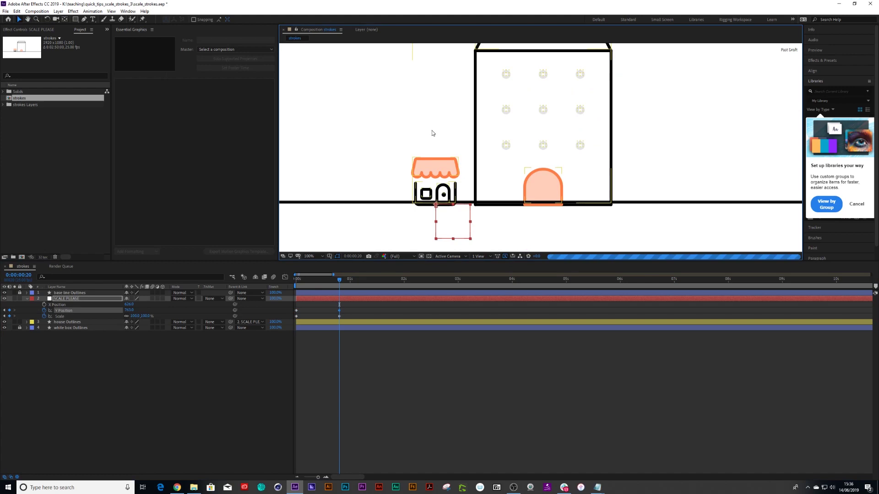
key("Up")
key("Up")
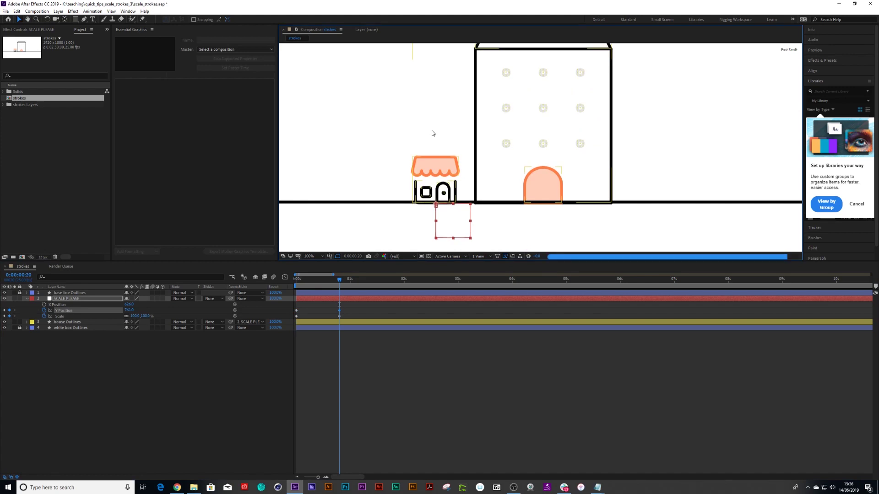
Deselect the null and preview the animation from 0:00:00:00 to check the buildings against the base line.
left_click(387, 373)
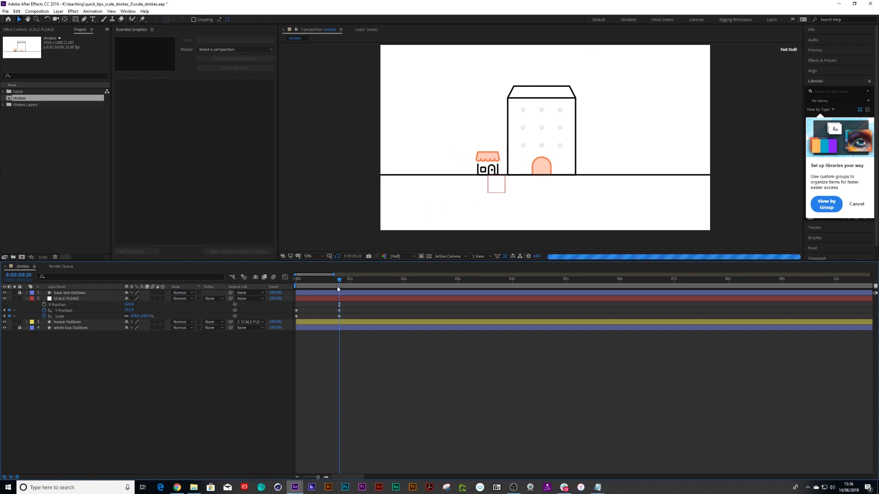
left_click_drag(339, 280, 265, 285)
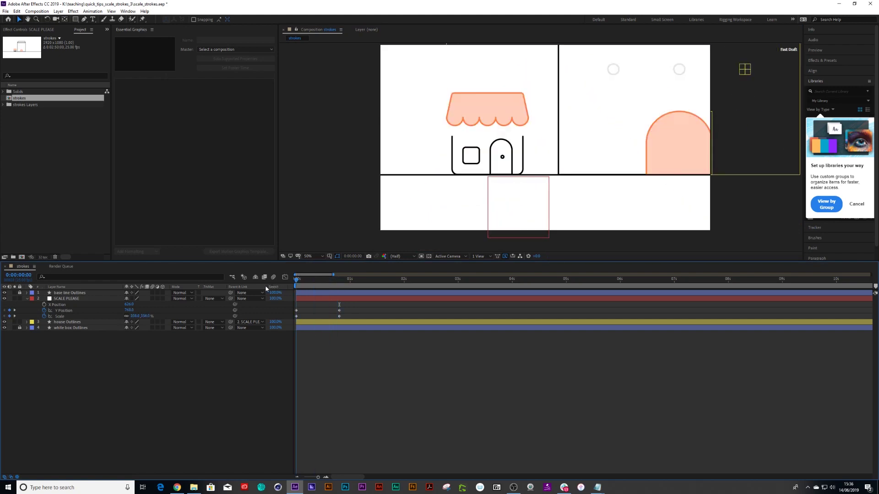
key("space")
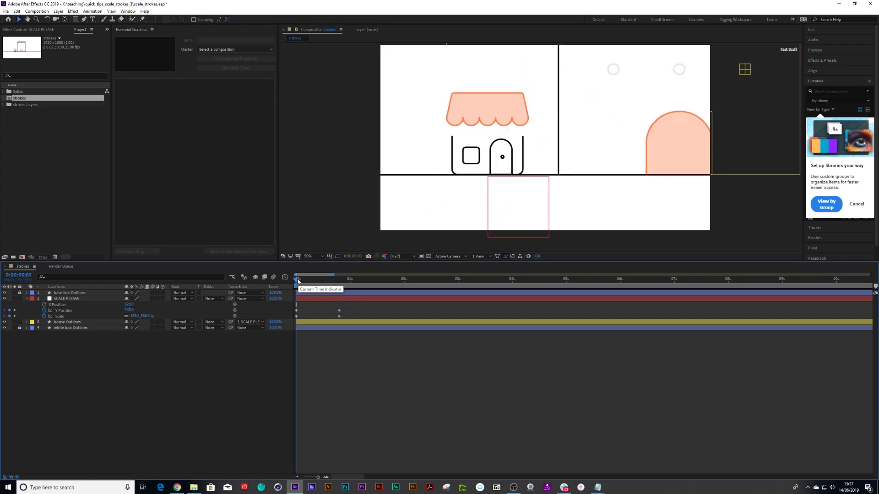